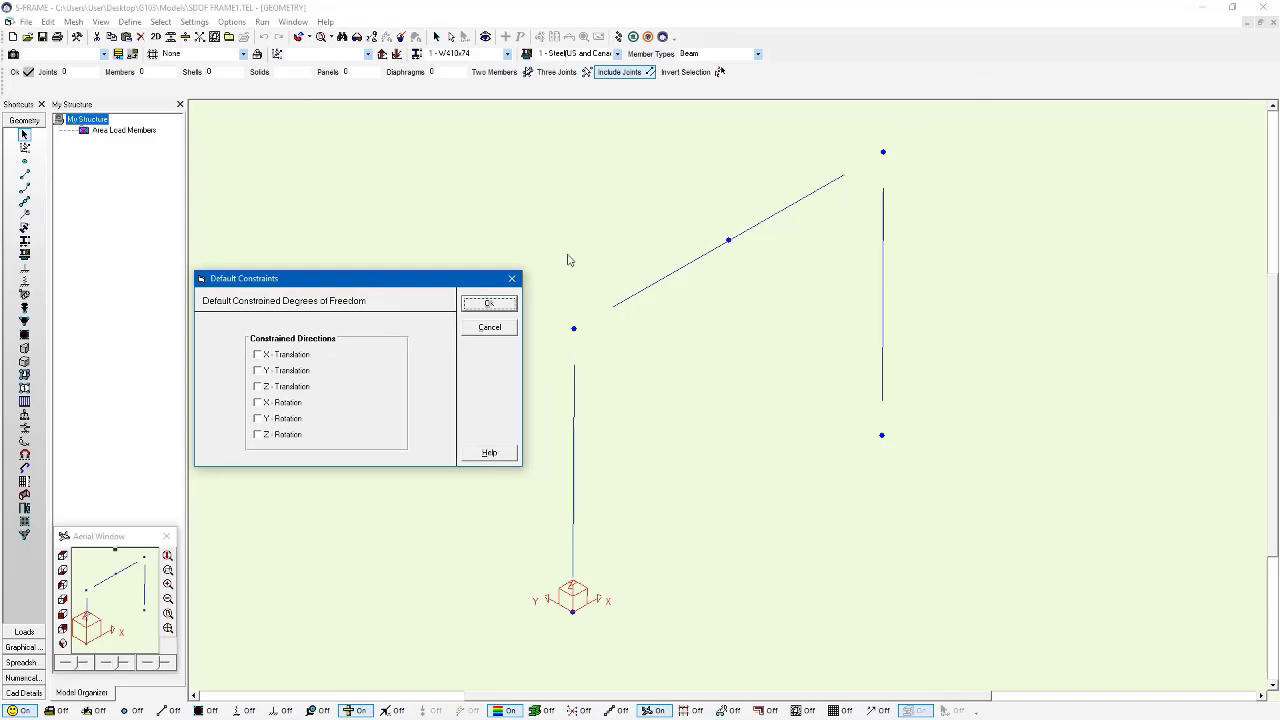
Step: Set the model's default constrained degrees of freedom to include Y-Translation
{"action": "left_click", "coordinate": [301, 373]}
{"action": "left_click", "coordinate": [500, 309]}
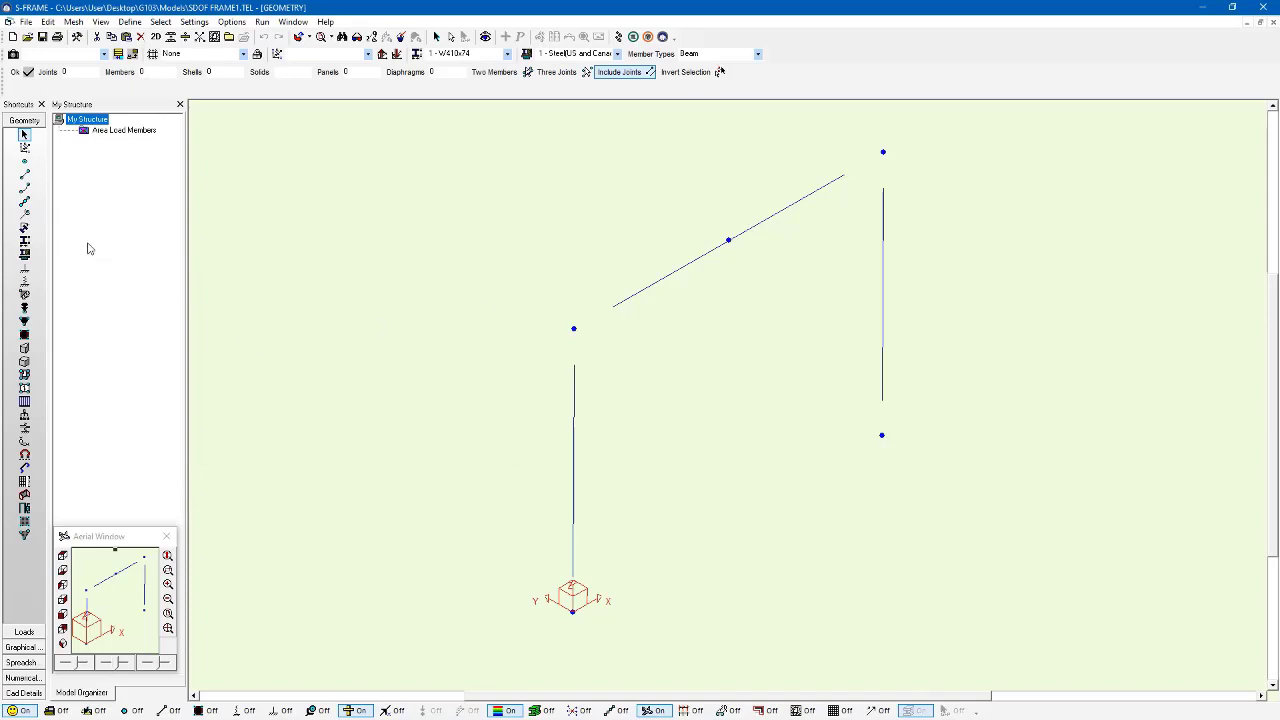
Step: Assign a 100 kN lumped mass in the X-Force direction to the joint at the beam's midpoint
{"action": "left_click", "coordinate": [25, 308]}
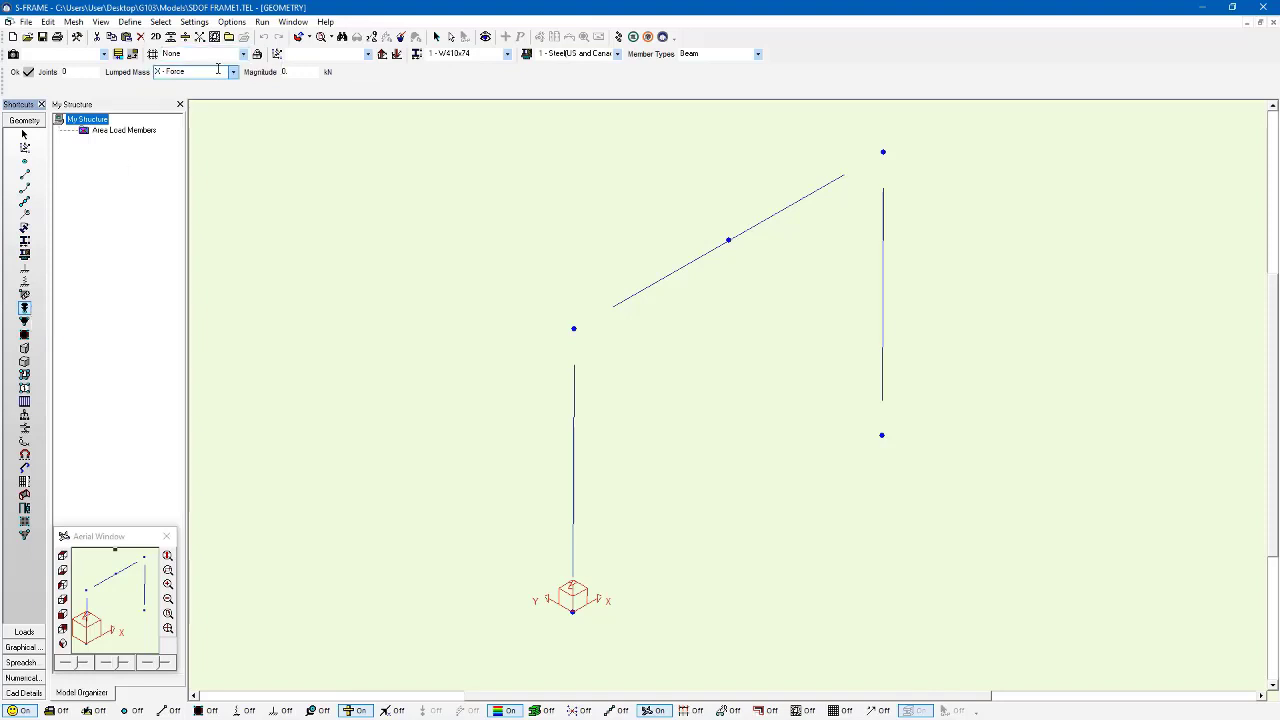
{"action": "left_click", "coordinate": [292, 72]}
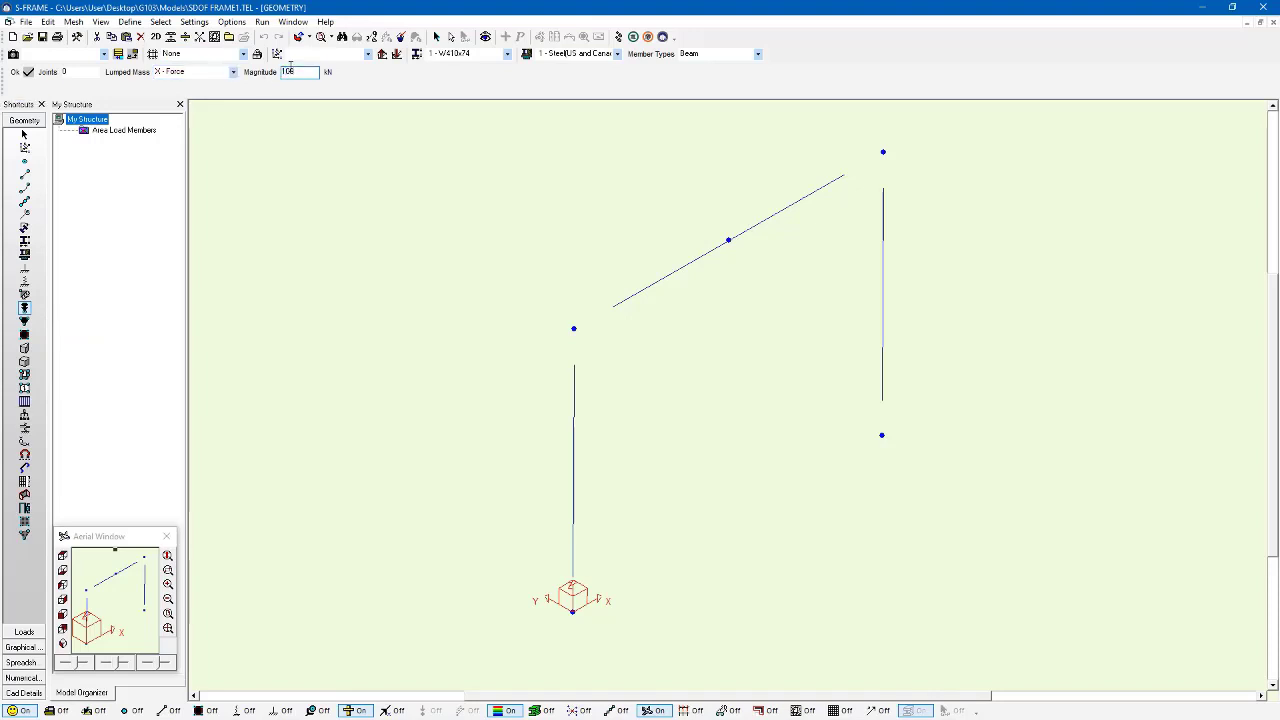
{"action": "left_click", "coordinate": [746, 262]}
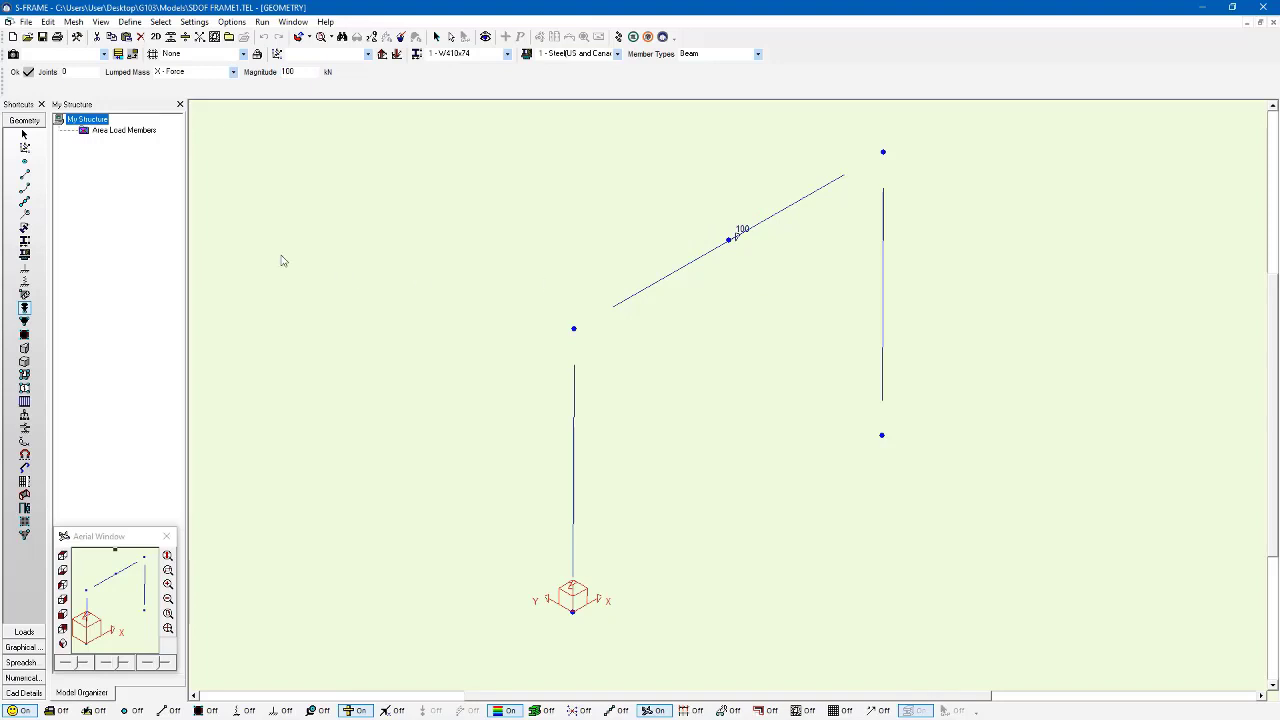
Step: Assign material 2 - Zero D Steel (US & CAN) to all members of the frame
{"action": "left_click", "coordinate": [25, 254]}
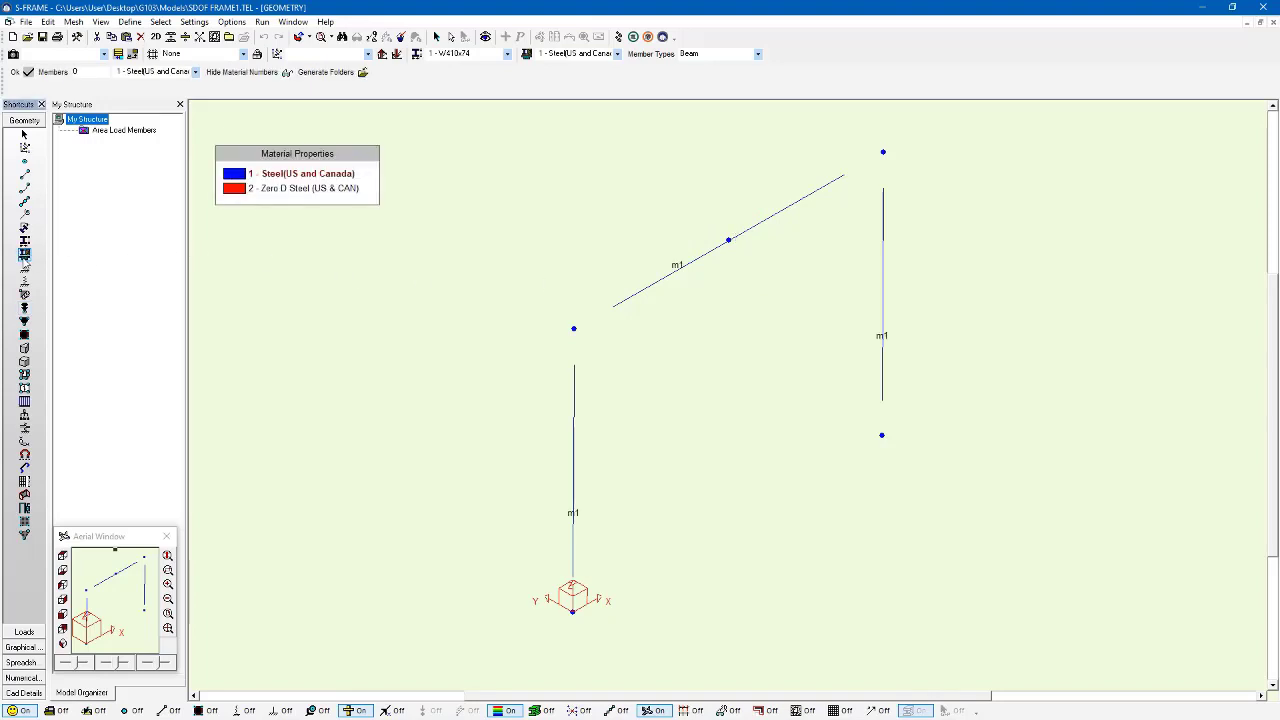
{"action": "left_click", "coordinate": [238, 196]}
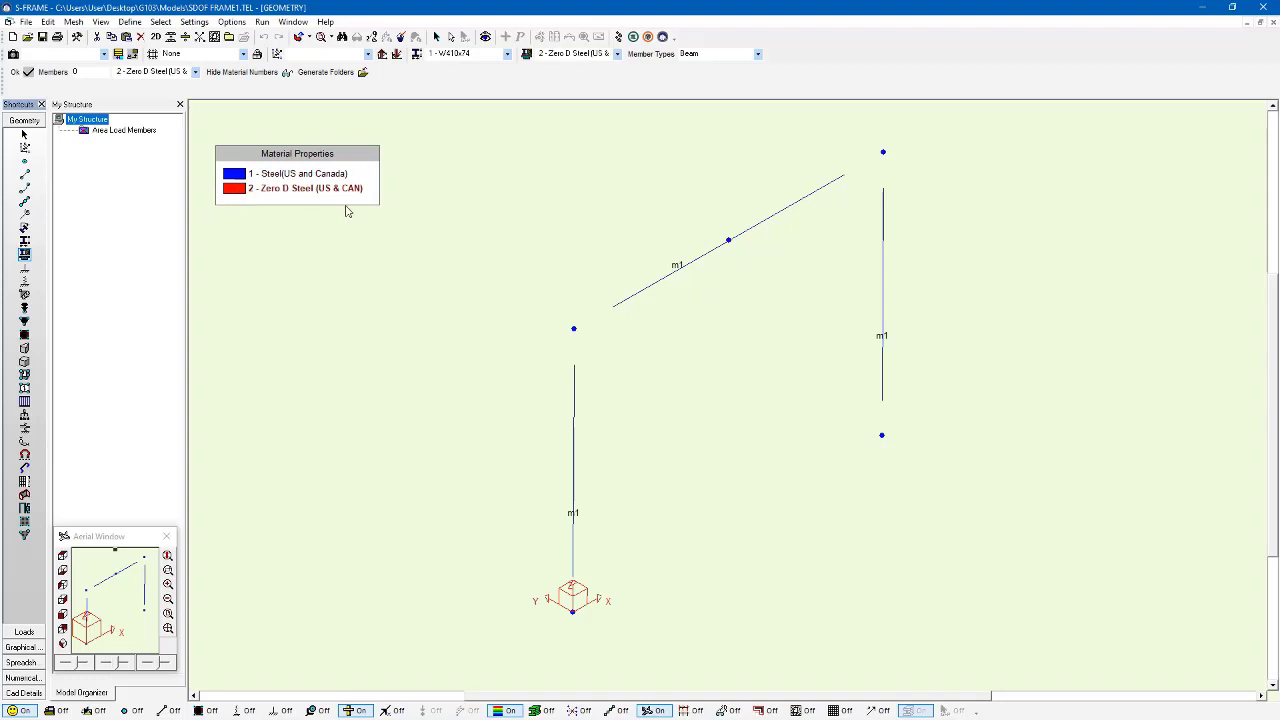
{"action": "mouse_move", "coordinate": [1021, 614]}
{"action": "left_mouse_down"}
{"action": "mouse_move", "coordinate": [563, 166]}
{"action": "mouse_move", "coordinate": [503, 132]}
{"action": "left_mouse_up"}
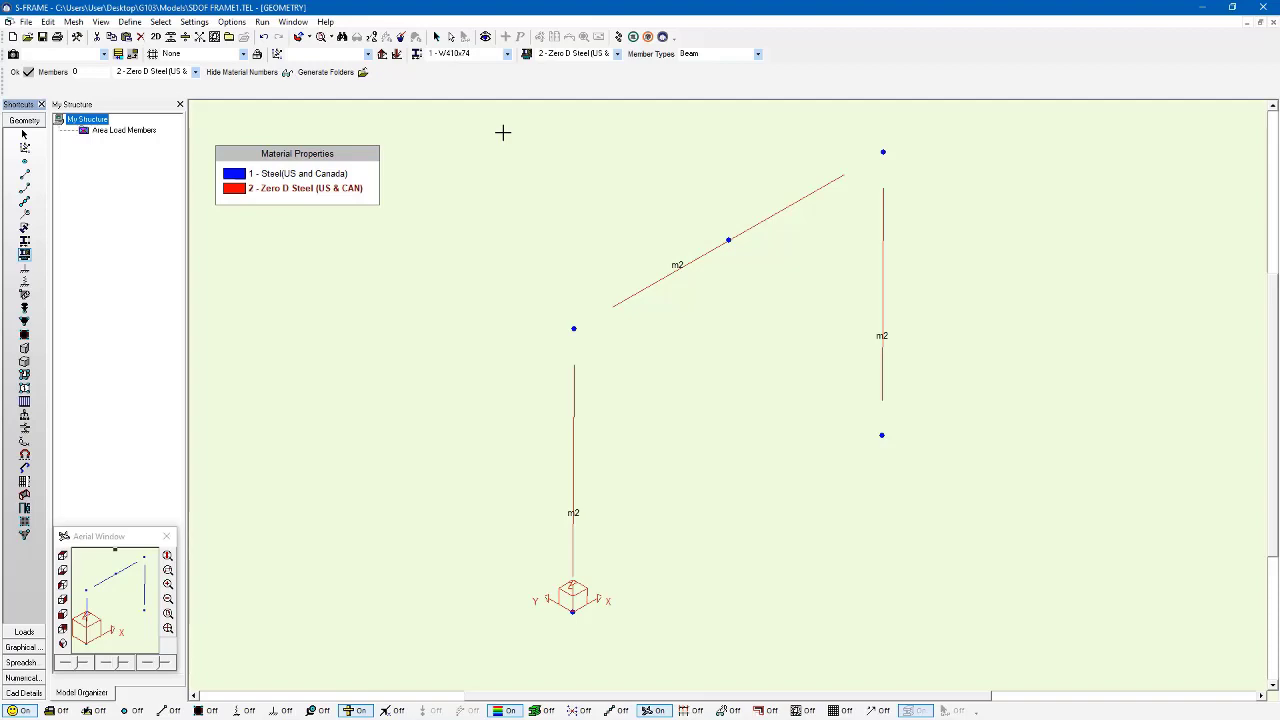
Step: Run an Unstressed Vibration analysis with 1 total eigenvalue and without converting loads to mass
{"action": "left_click", "coordinate": [618, 37]}
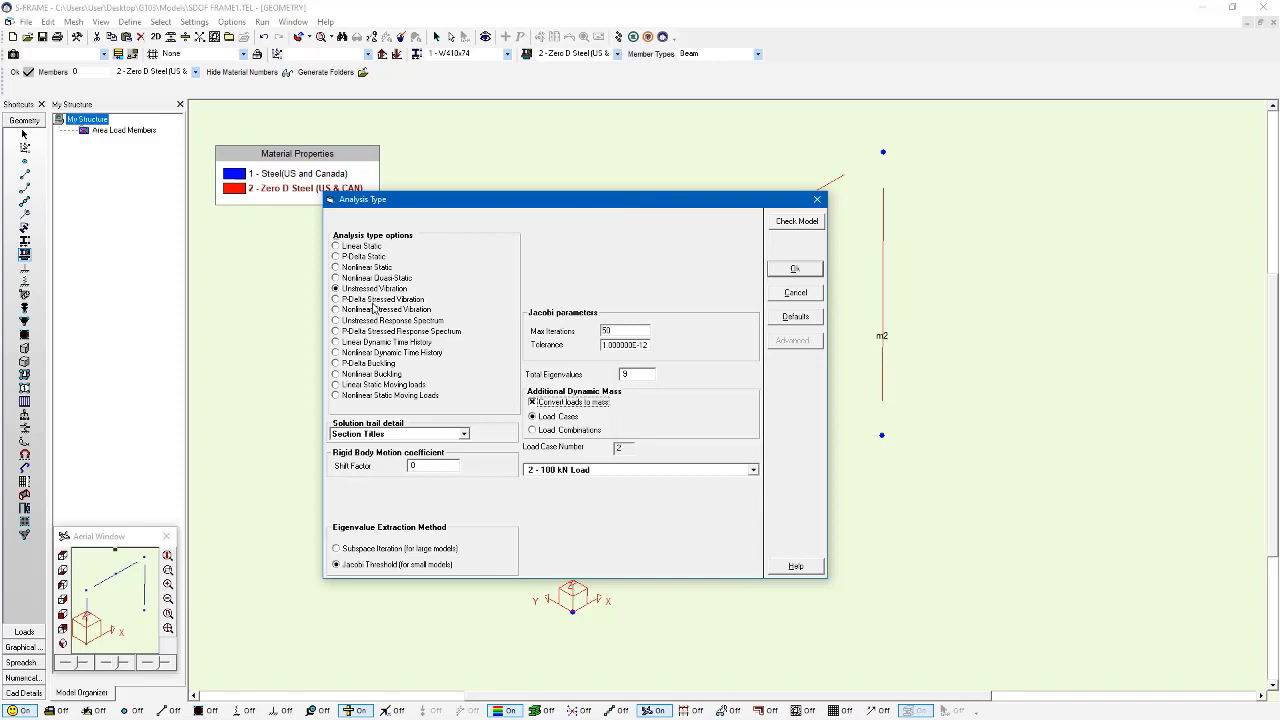
{"action": "double_click", "coordinate": [648, 373]}
{"action": "left_click", "coordinate": [560, 404]}
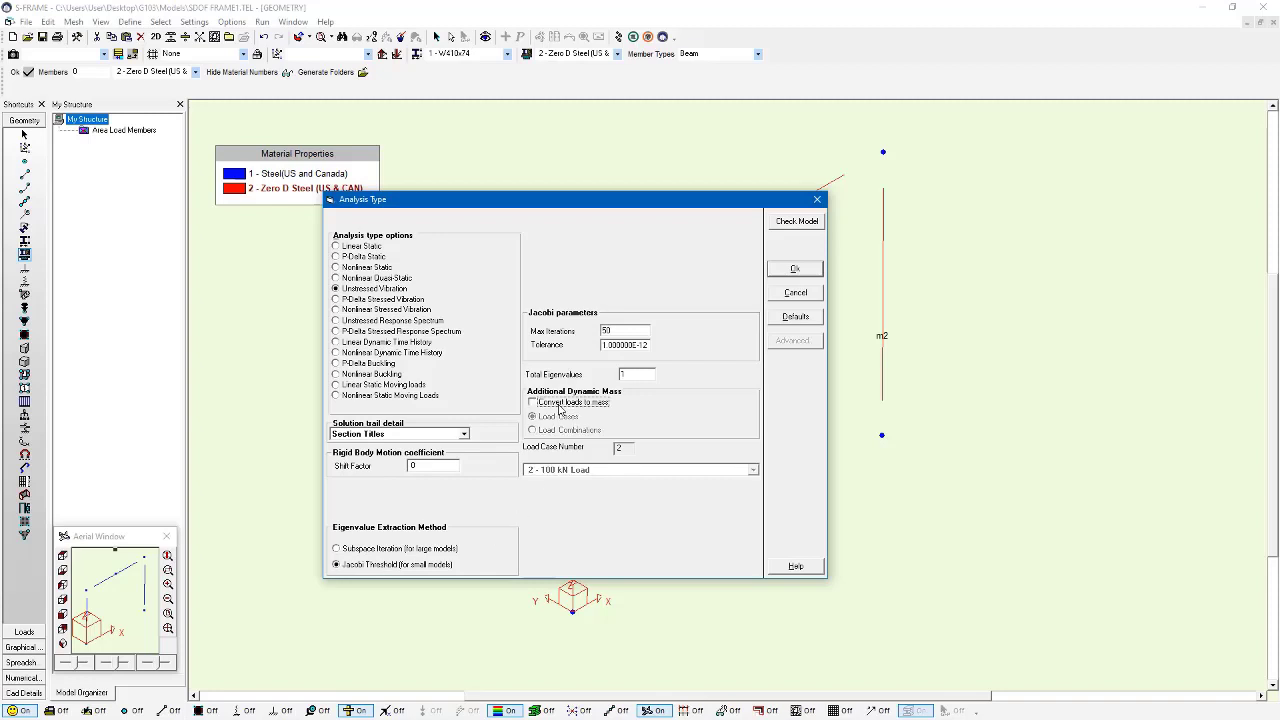
{"action": "left_click", "coordinate": [813, 274]}
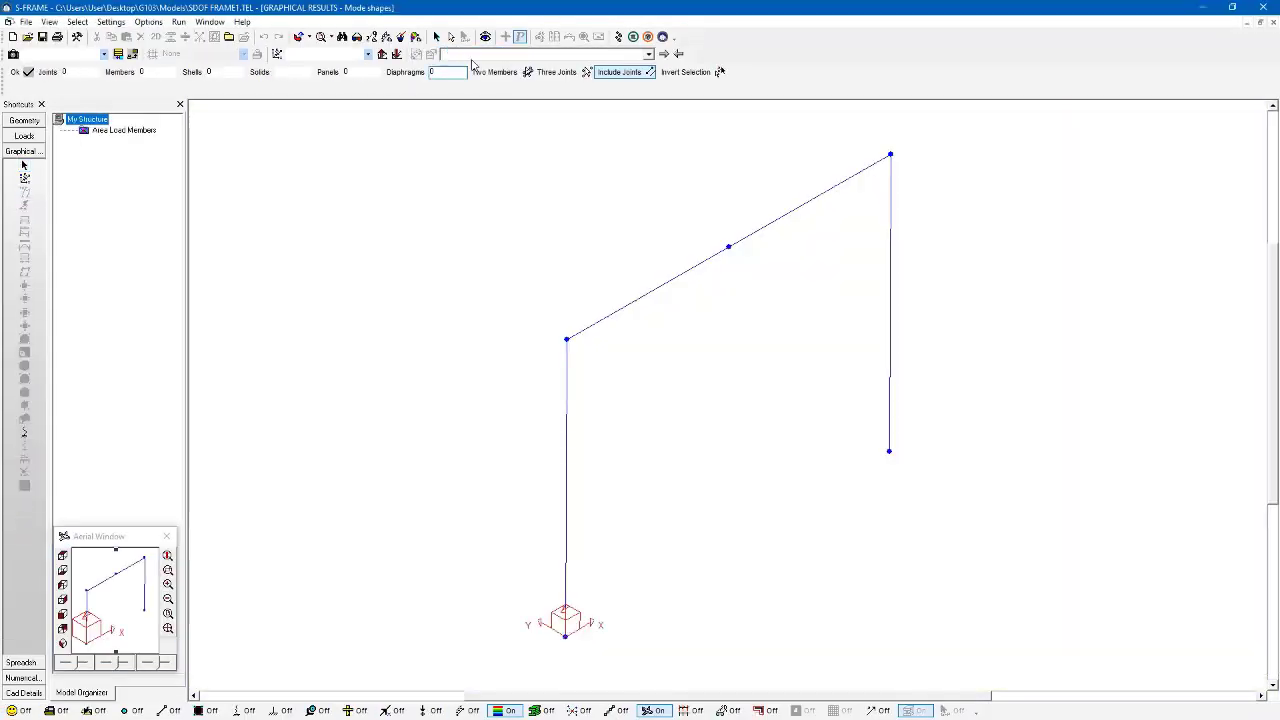
Step: Animate mode shape 1 and review the natural frequencies in the numerical results
{"action": "left_click", "coordinate": [24, 432]}
{"action": "left_click", "coordinate": [582, 72]}
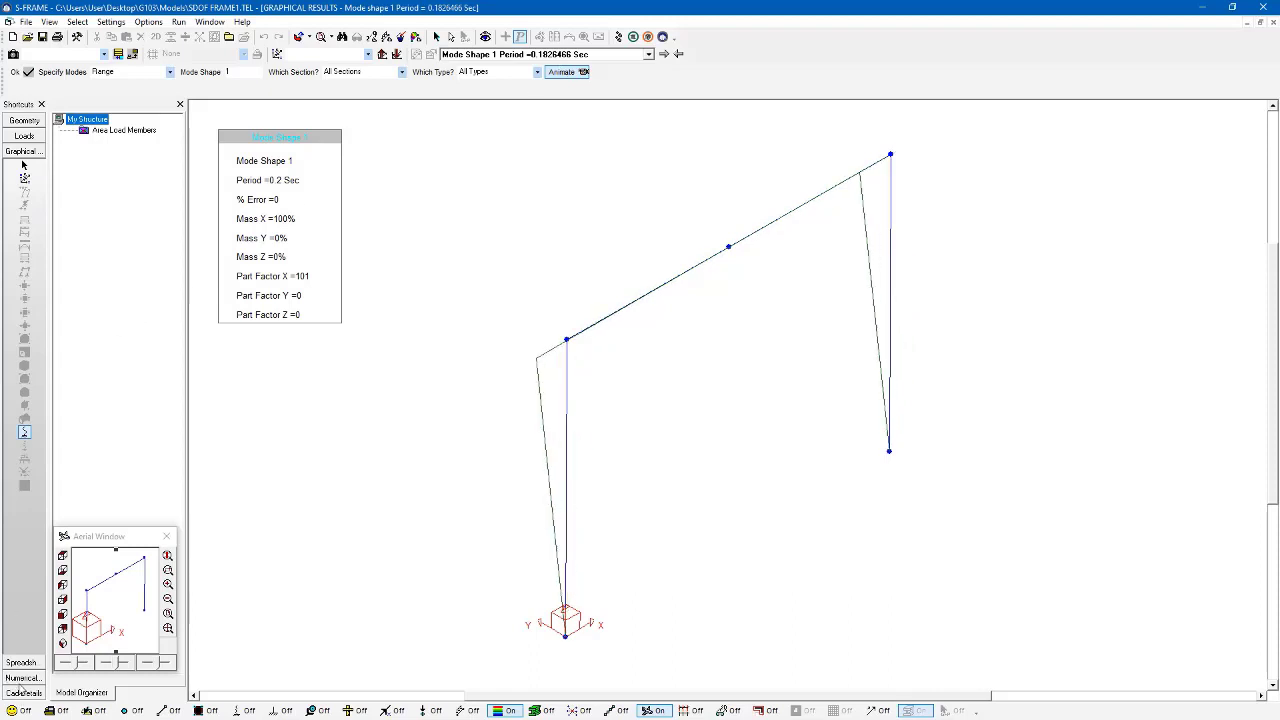
{"action": "left_click", "coordinate": [22, 679]}
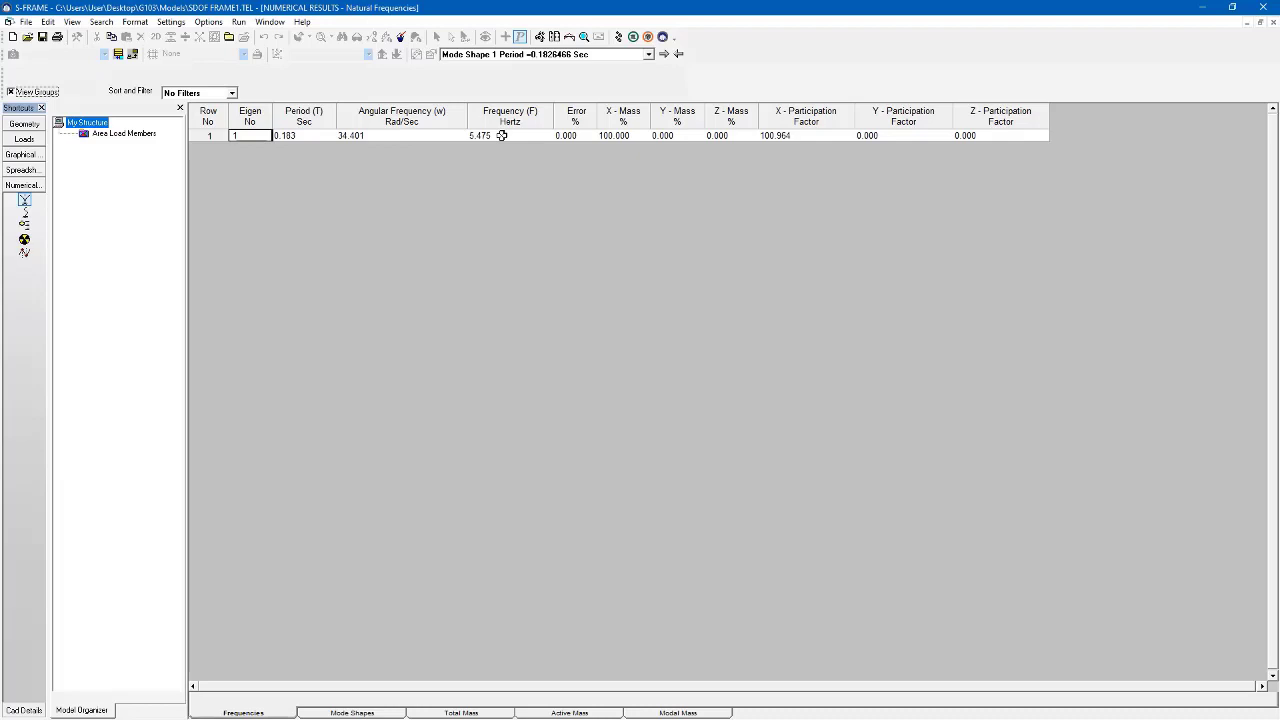
Step: Display the joint loads of load case 3 - Column Loads on the frame
{"action": "left_click", "coordinate": [24, 139]}
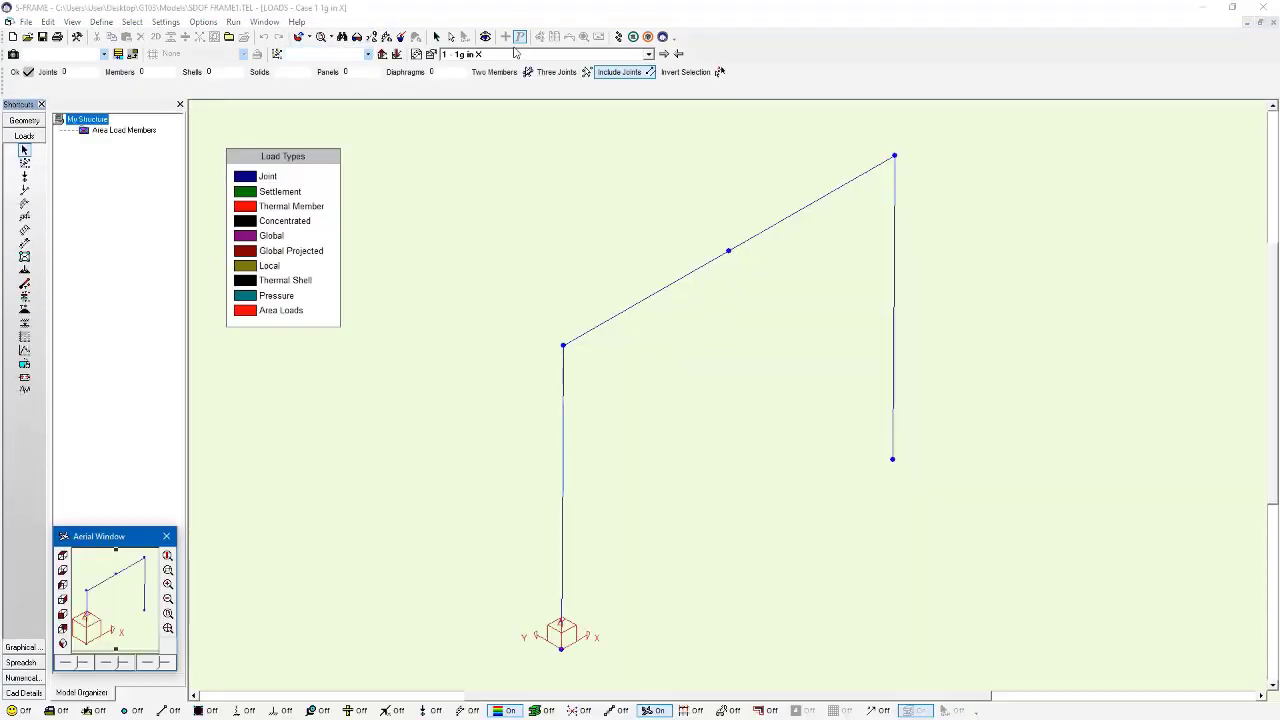
{"action": "left_click", "coordinate": [512, 54]}
{"action": "left_click", "coordinate": [504, 74]}
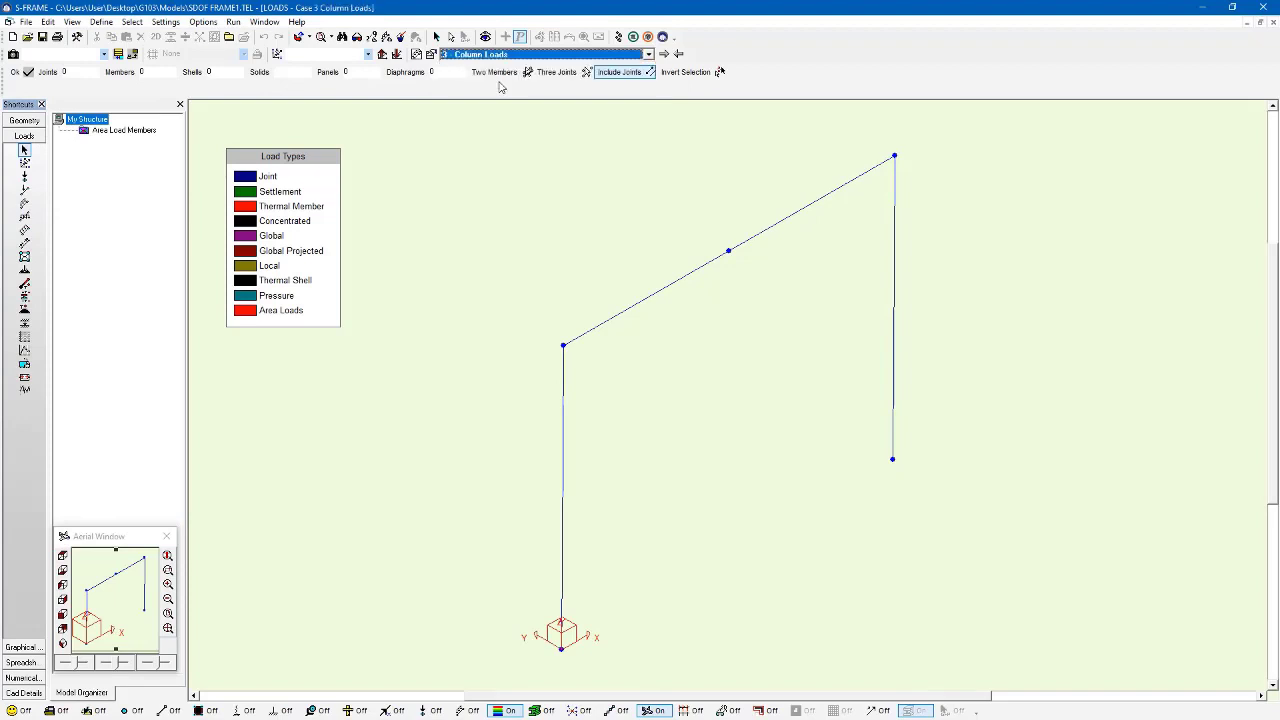
{"action": "left_click", "coordinate": [433, 711]}
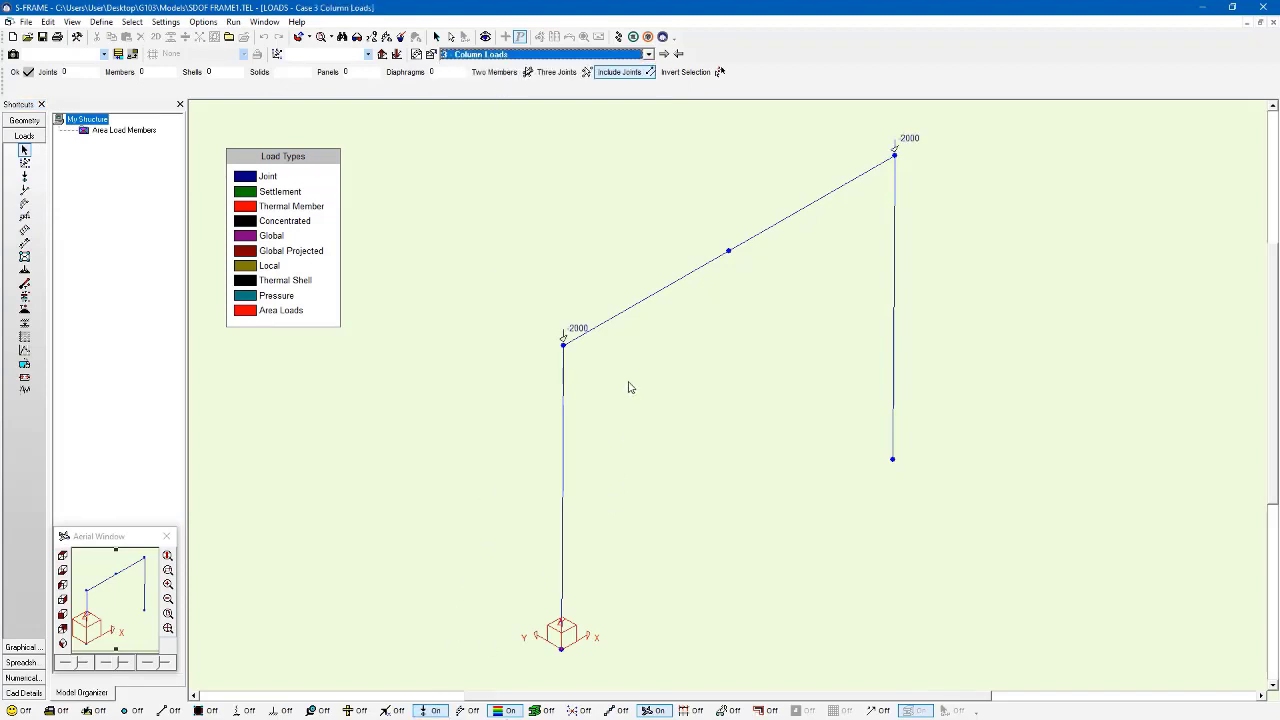
Step: Clear the geometry selection, show the unselected objects and select only the vertical members with Select Special
{"action": "left_click", "coordinate": [37, 122]}
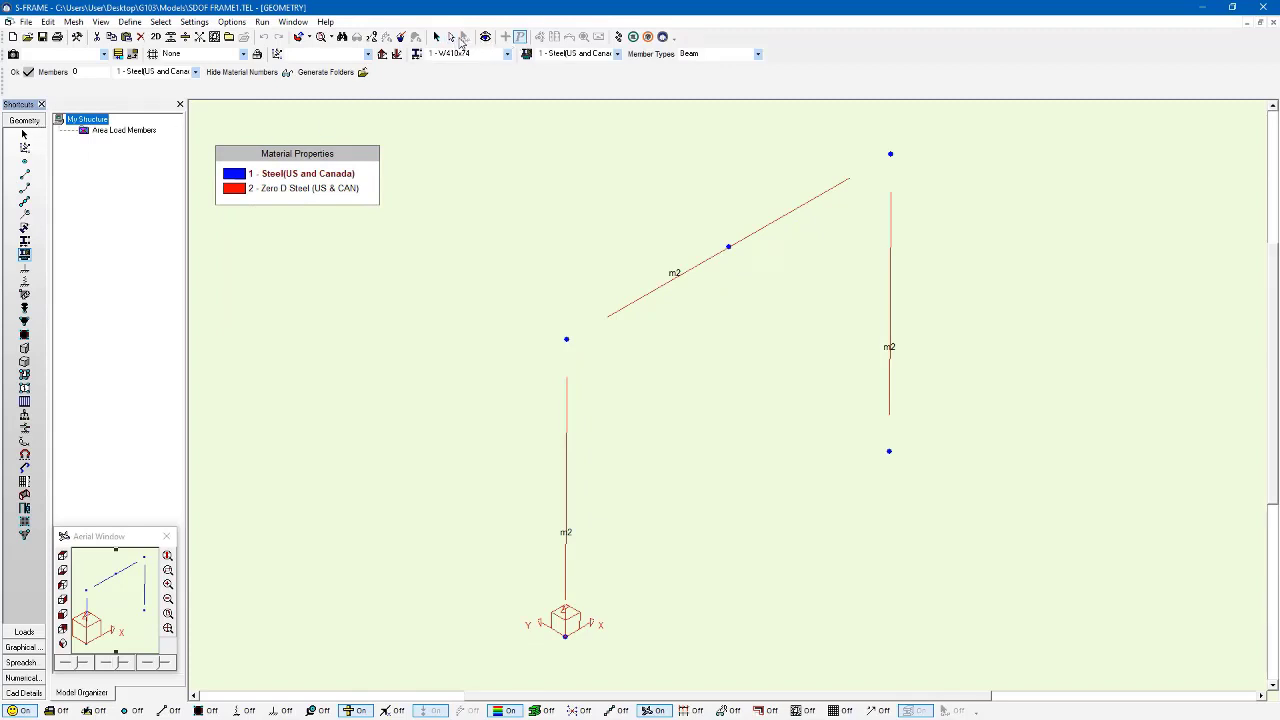
{"action": "left_click", "coordinate": [451, 37]}
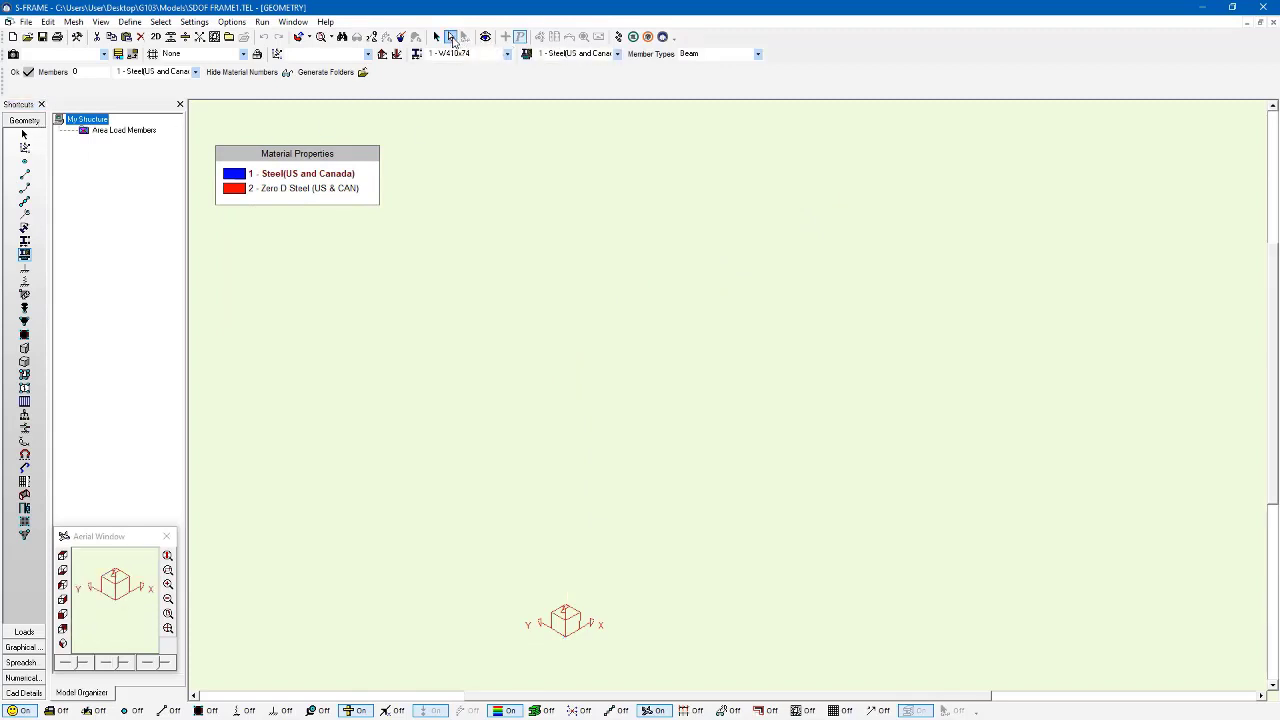
{"action": "left_click", "coordinate": [22, 711]}
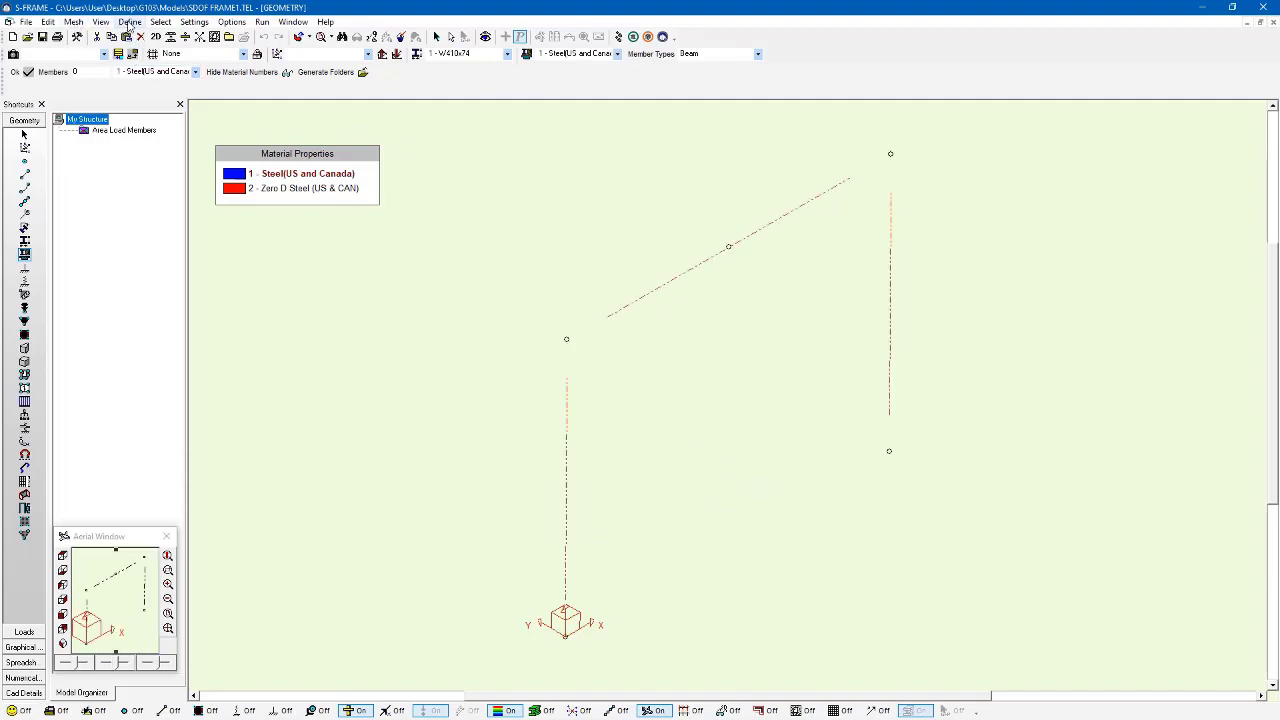
{"action": "left_click", "coordinate": [192, 25]}
{"action": "left_click", "coordinate": [174, 27]}
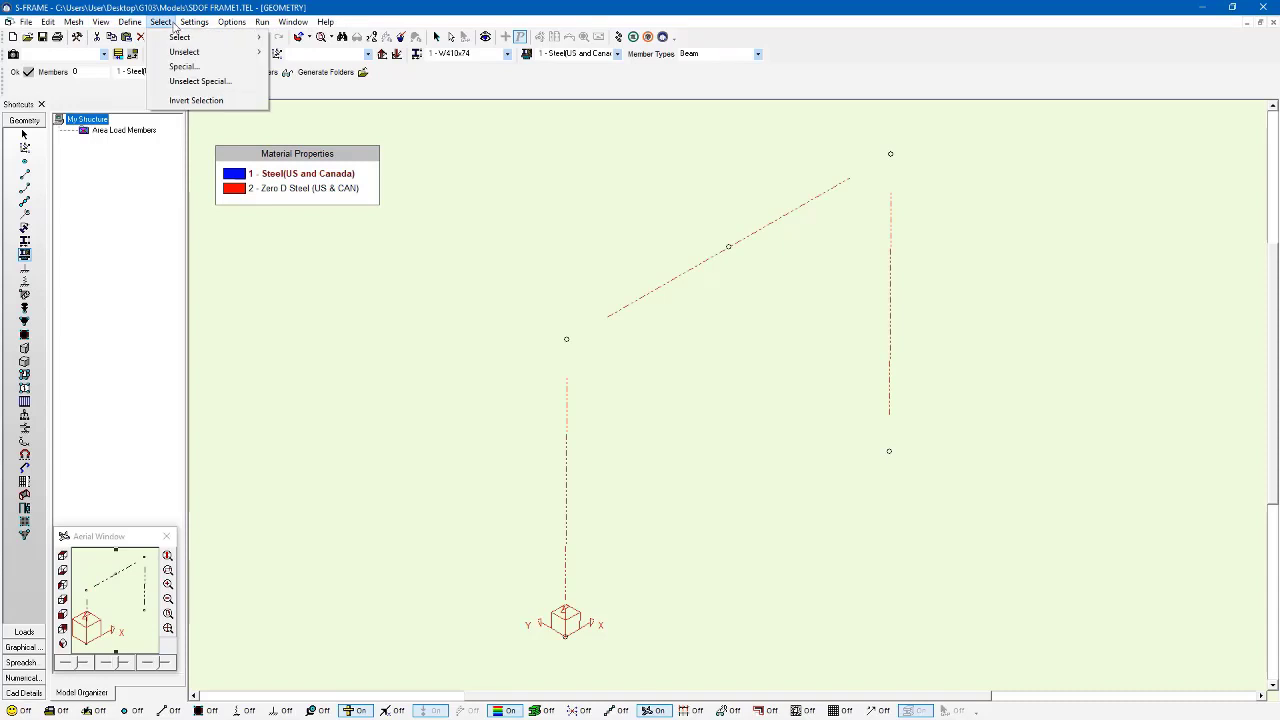
{"action": "left_click", "coordinate": [178, 66]}
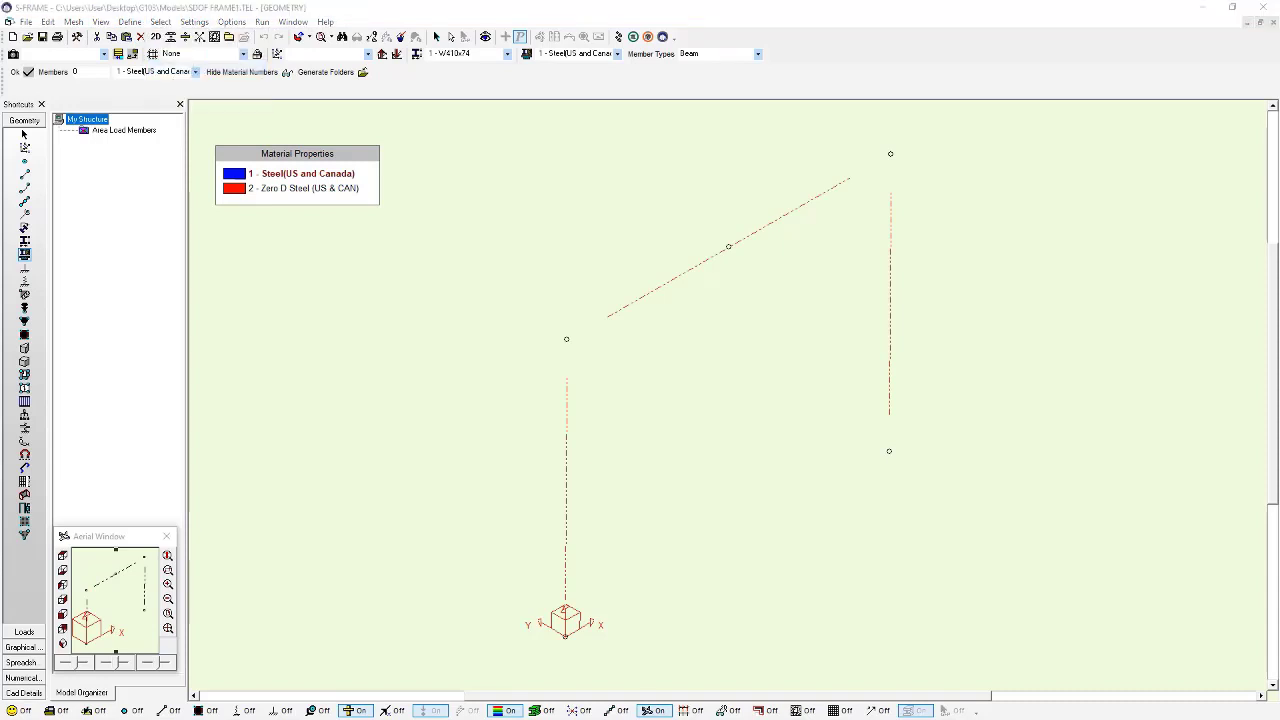
{"action": "left_click", "coordinate": [564, 524]}
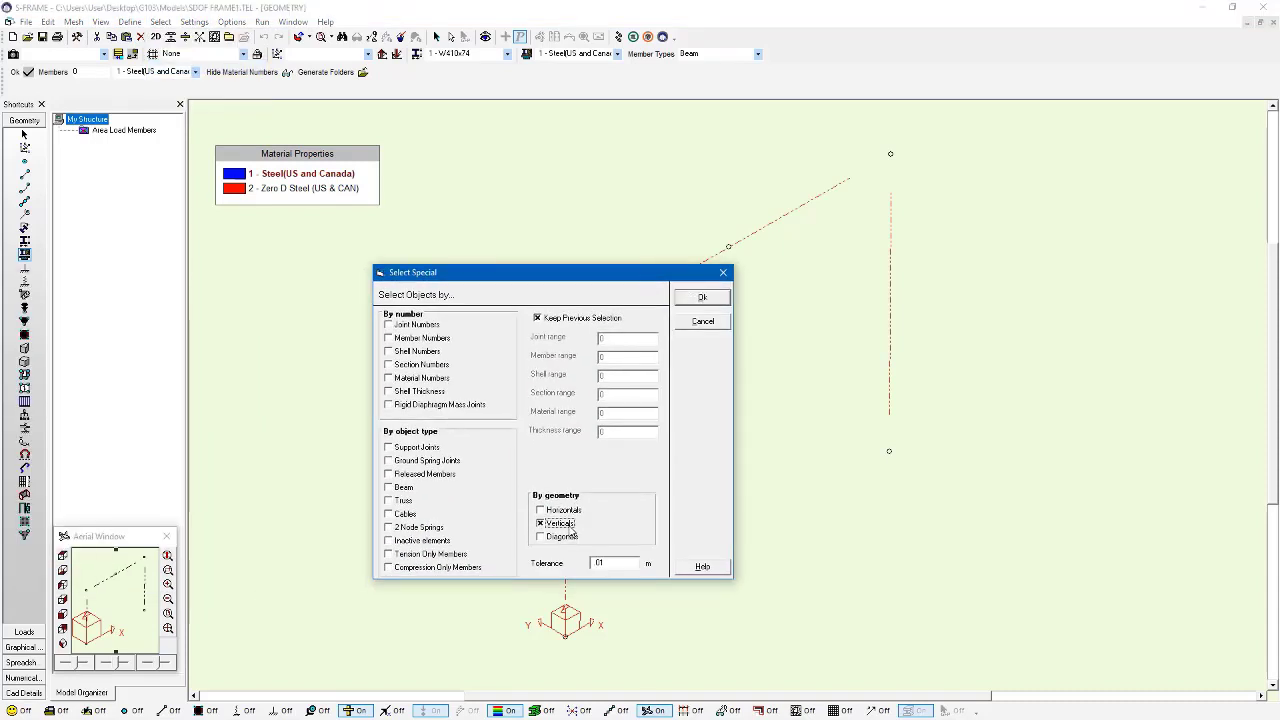
{"action": "left_click", "coordinate": [703, 298]}
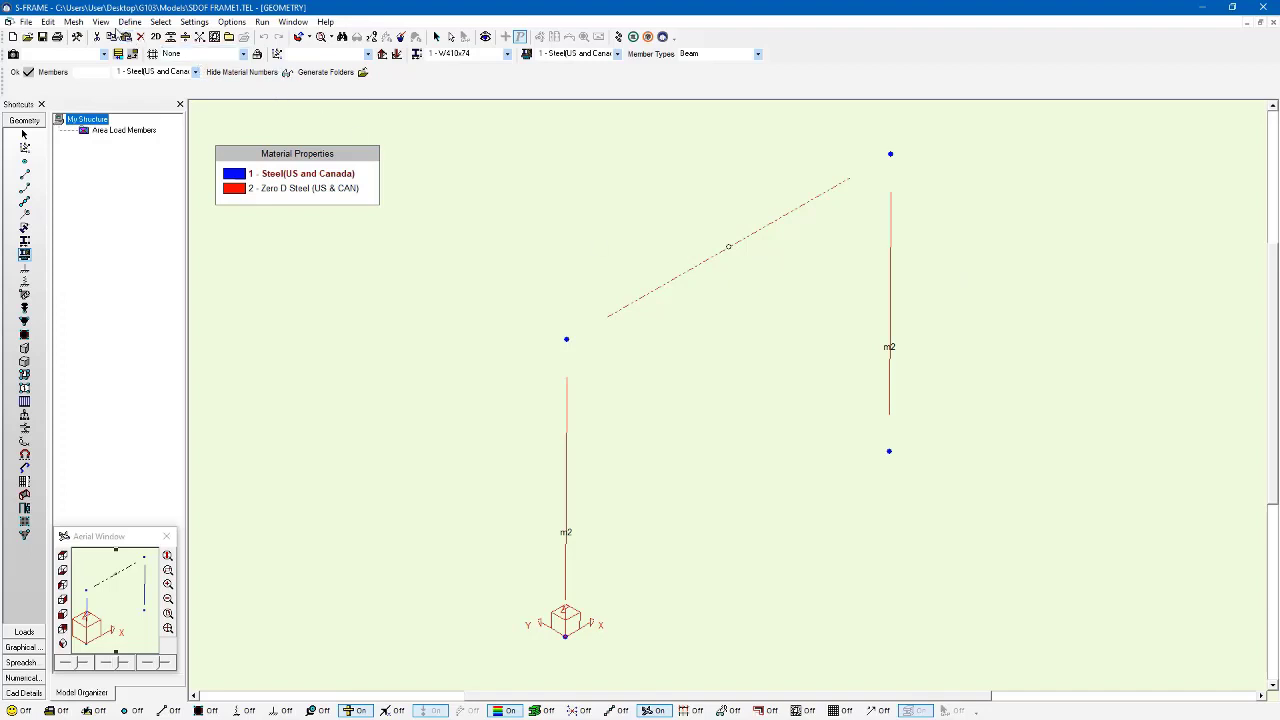
Step: Subdivide each of the two selected columns into 4 links and reselect the whole frame
{"action": "left_click", "coordinate": [186, 37]}
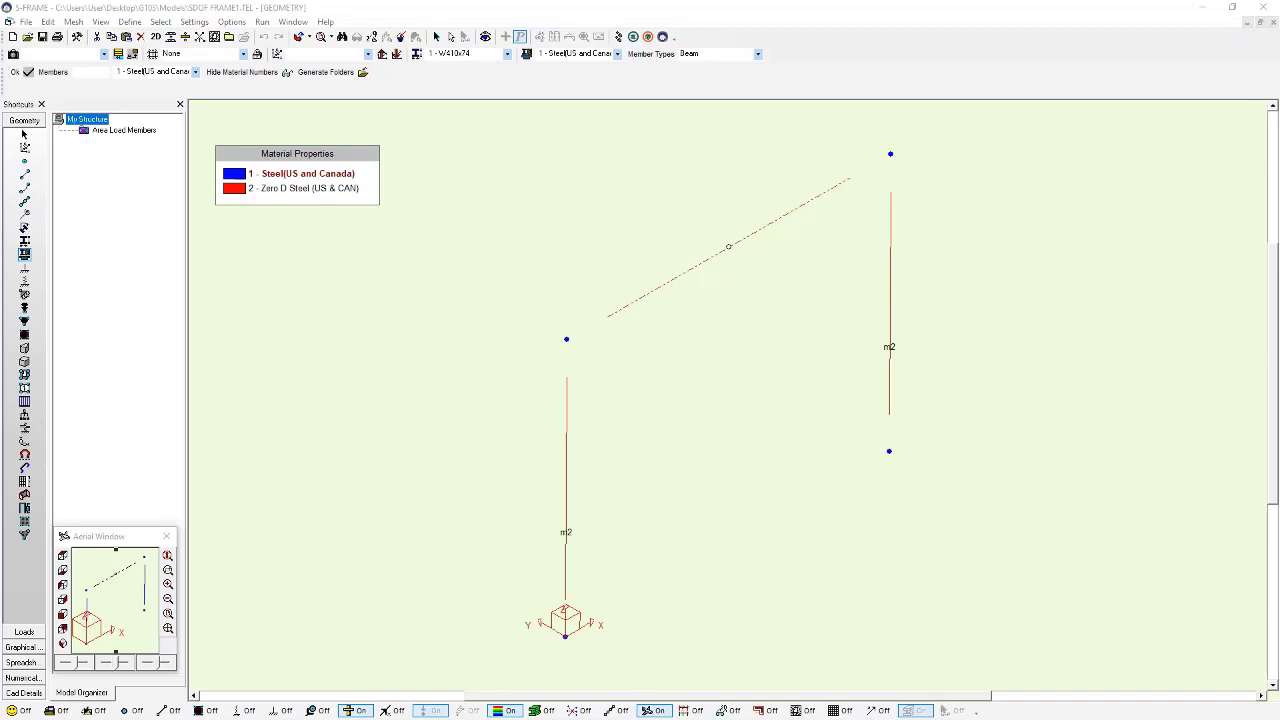
{"action": "left_click", "coordinate": [307, 291]}
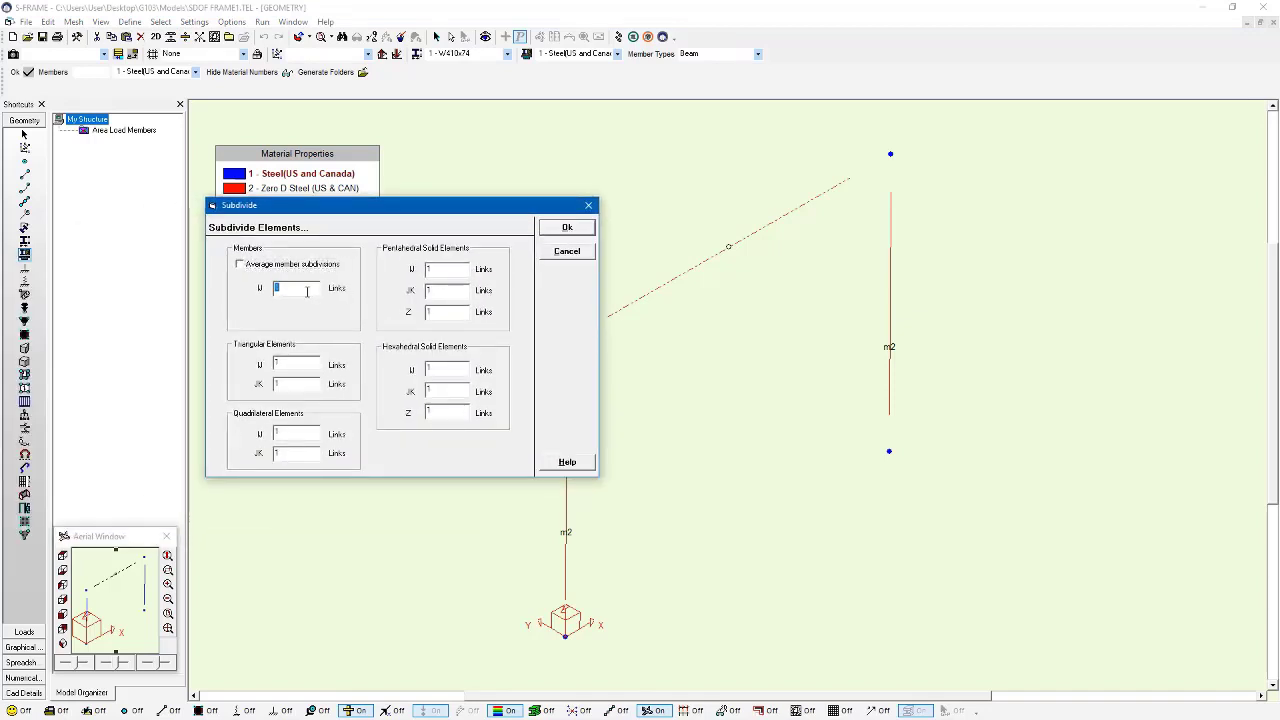
{"action": "left_click", "coordinate": [585, 231]}
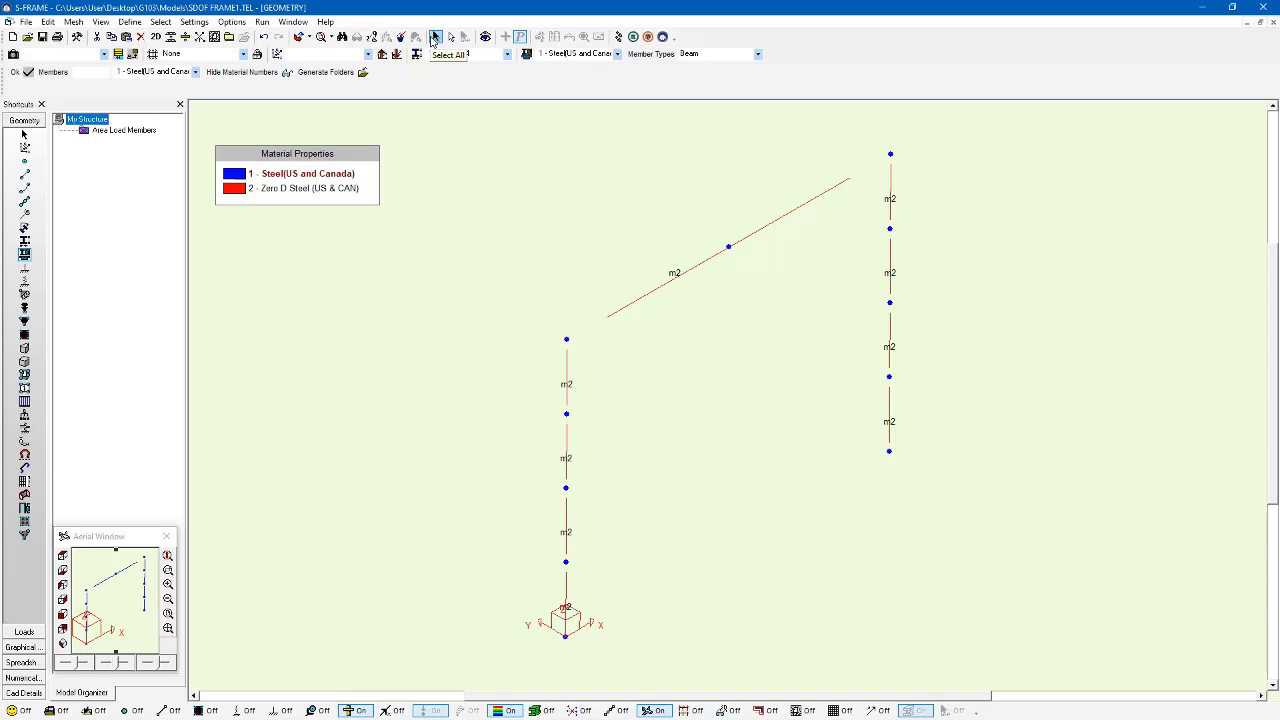
Step: Rerun the Unstressed Vibration analysis with 1 eigenvalue on the frame with subdivided columns
{"action": "left_click", "coordinate": [619, 37]}
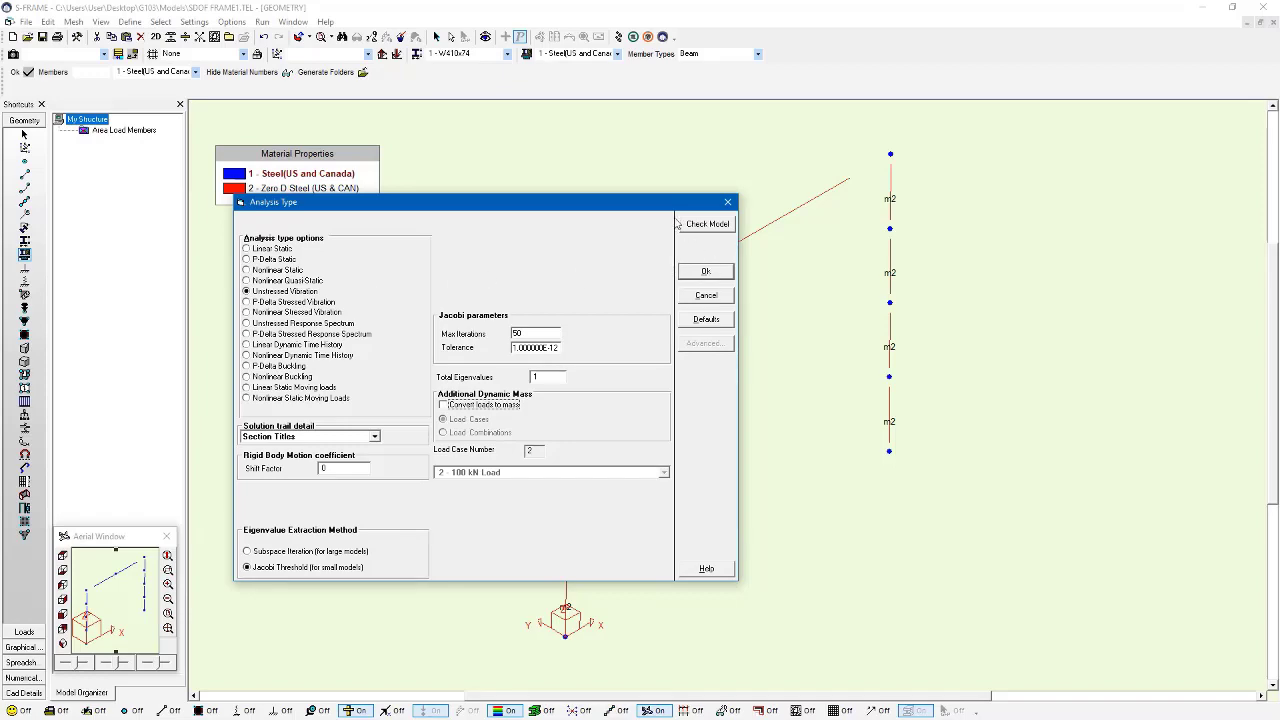
{"action": "left_click_drag", "start_coordinate": [660, 202], "coordinate": [502, 188]}
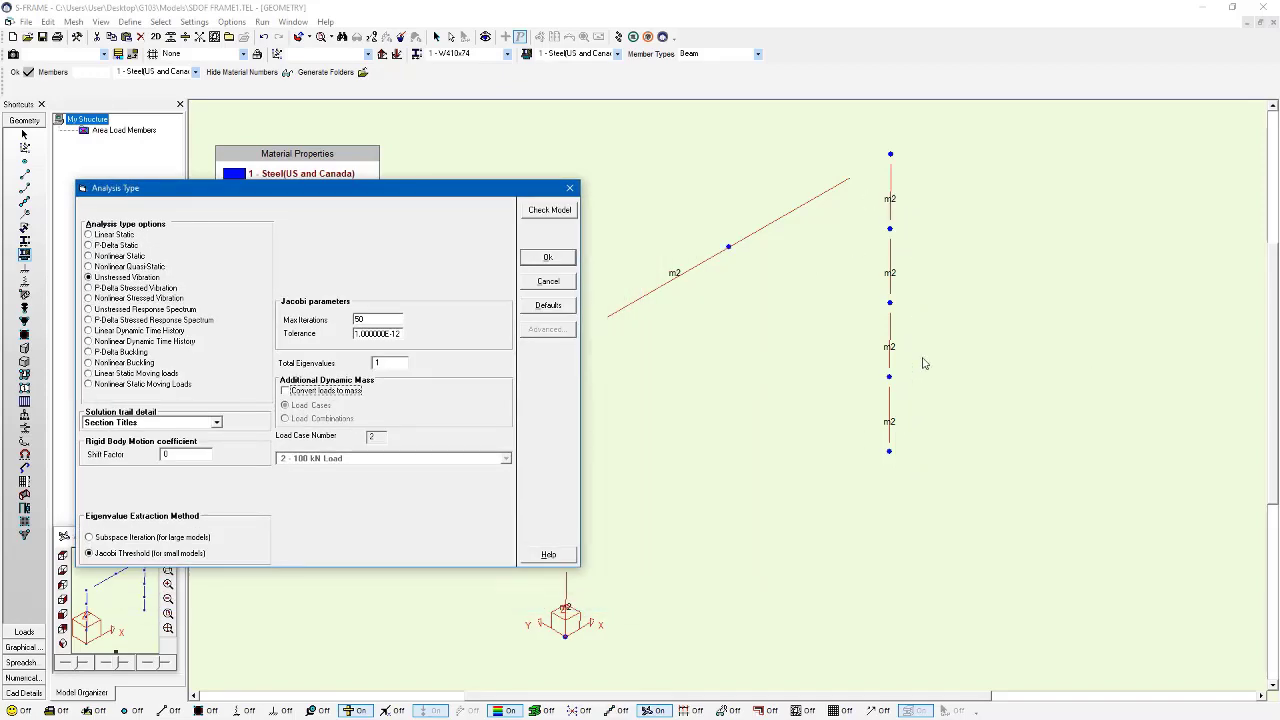
{"action": "left_click", "coordinate": [548, 257]}
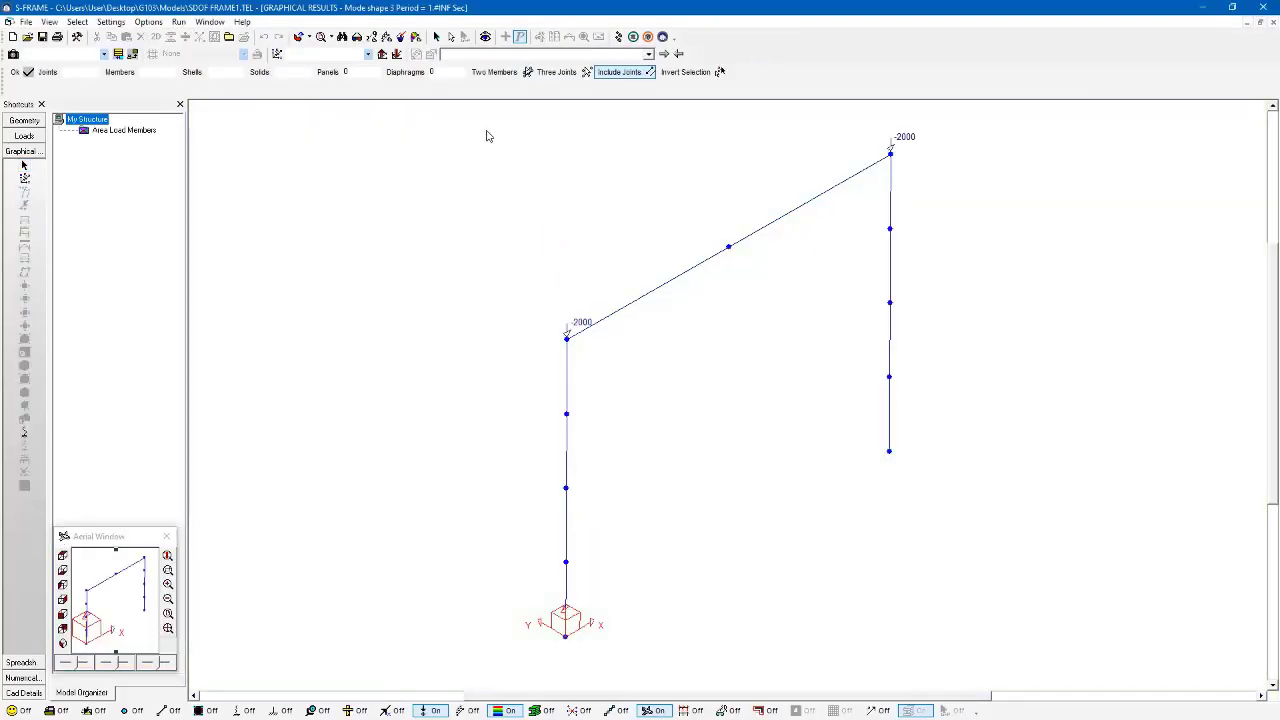
Step: Display and animate mode shape 1 for the frame with subdivided columns
{"action": "left_click", "coordinate": [510, 55]}
{"action": "left_click", "coordinate": [510, 67]}
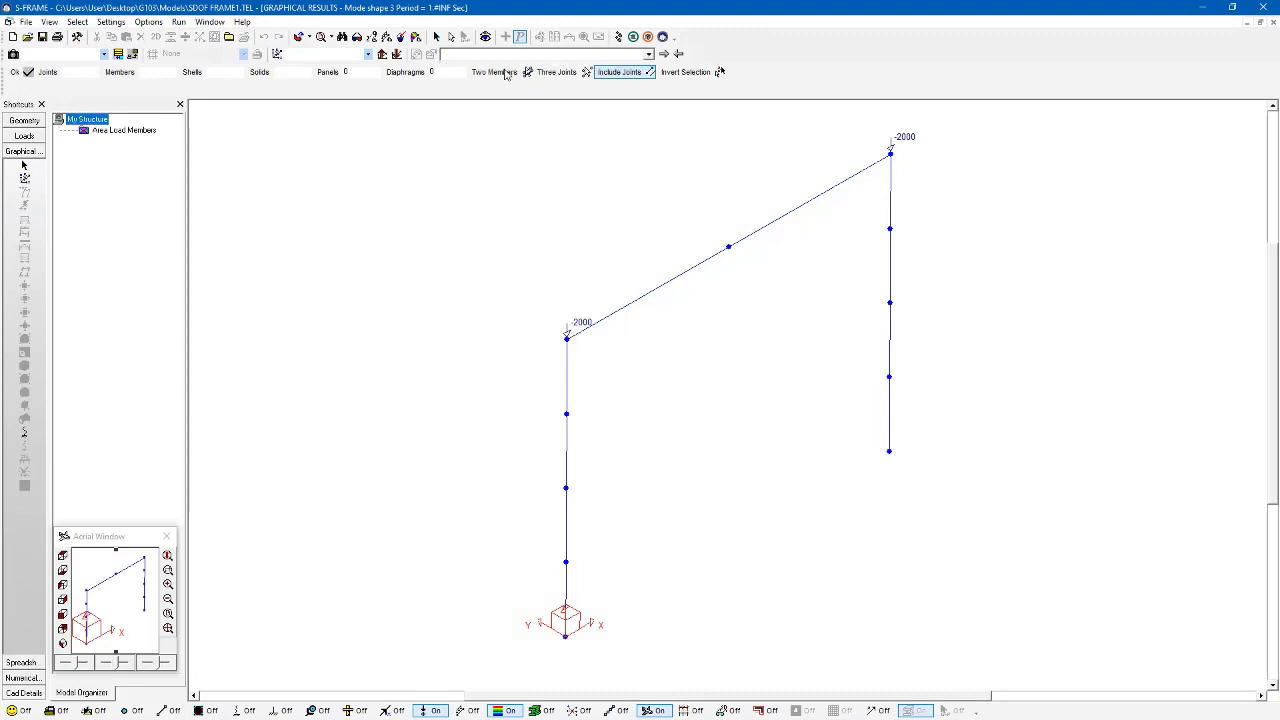
{"action": "left_click", "coordinate": [24, 432]}
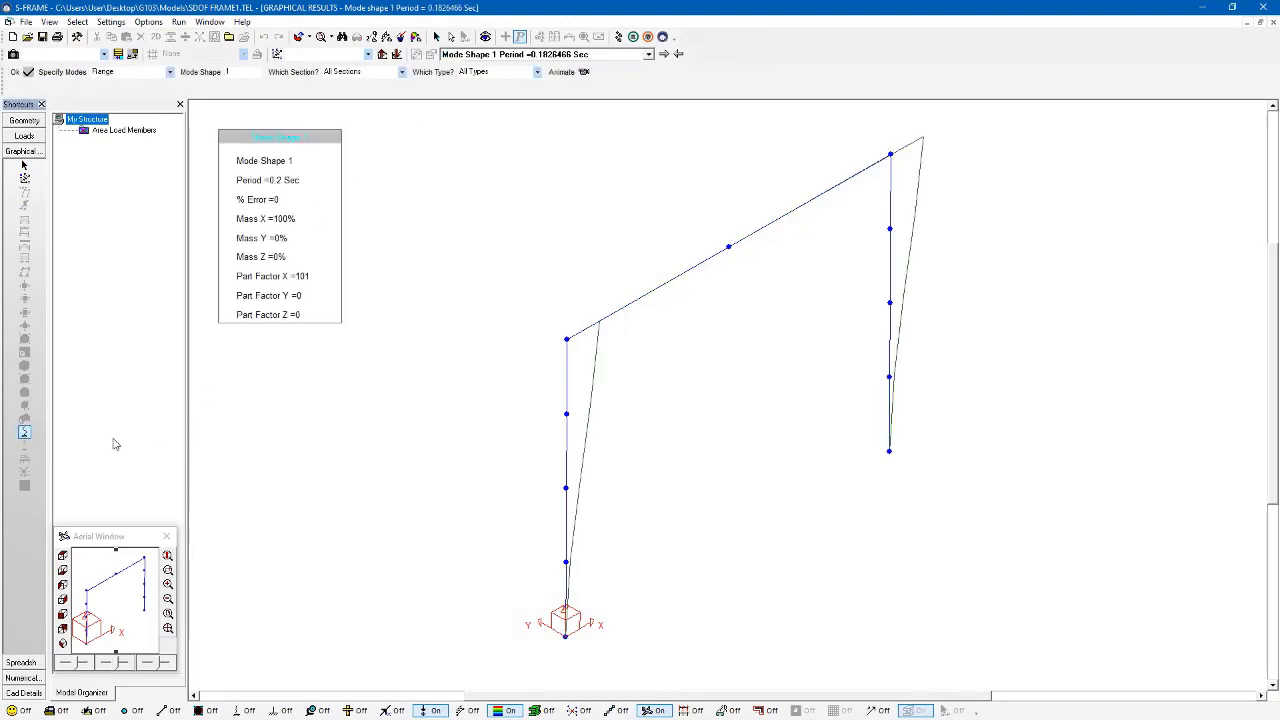
{"action": "left_click", "coordinate": [582, 72]}
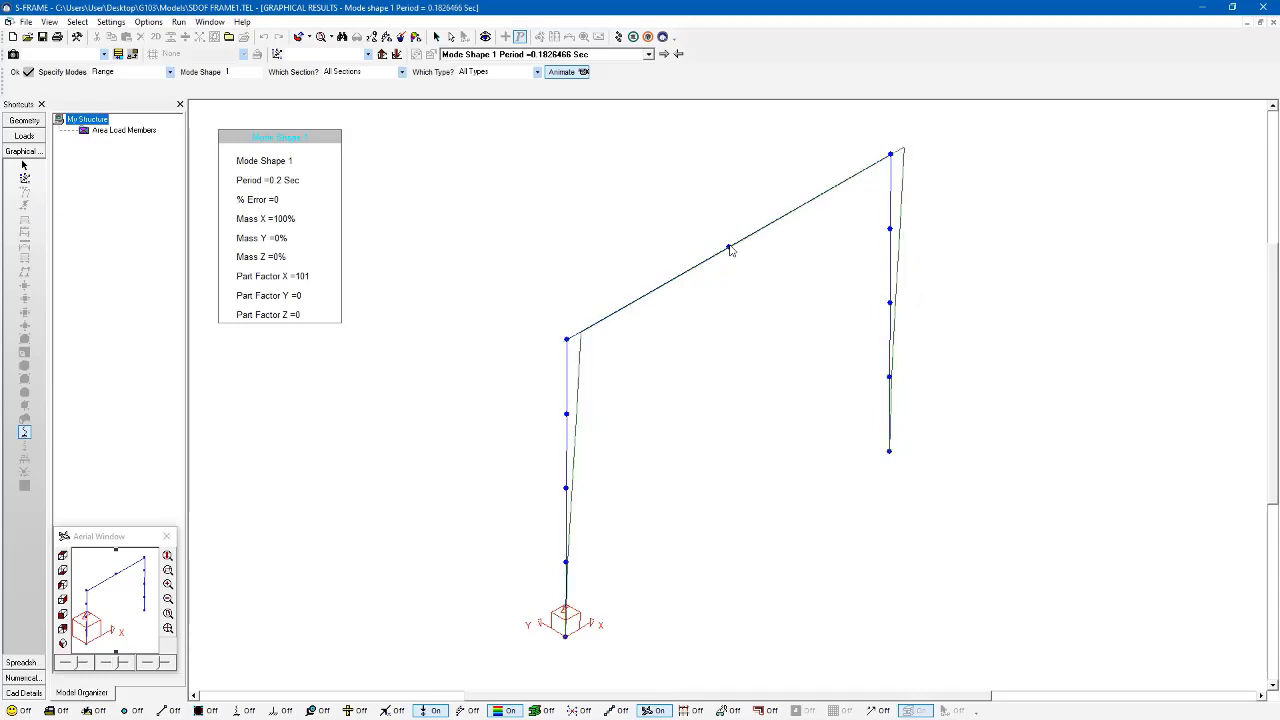
Step: Run a P-Delta Stressed Vibration analysis with 1 eigenvalue, using load case 3 - Column Loads as the stressing load
{"action": "left_click", "coordinate": [22, 121]}
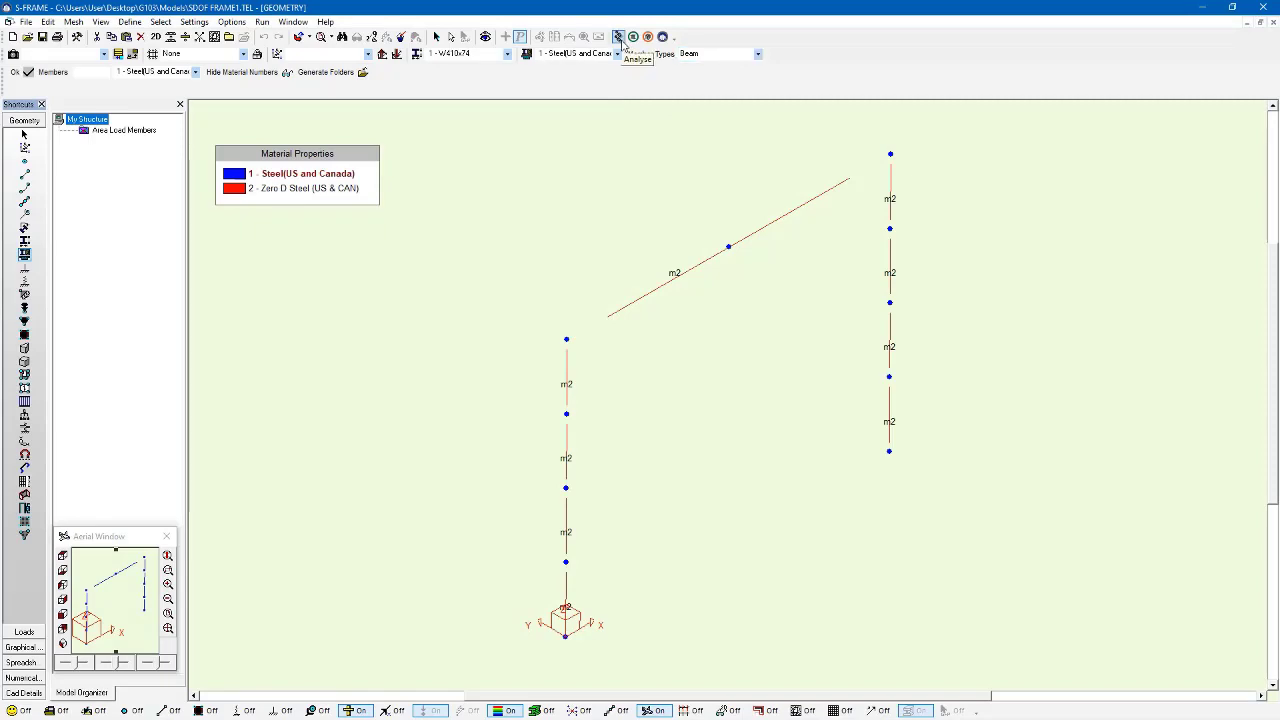
{"action": "left_click", "coordinate": [619, 37]}
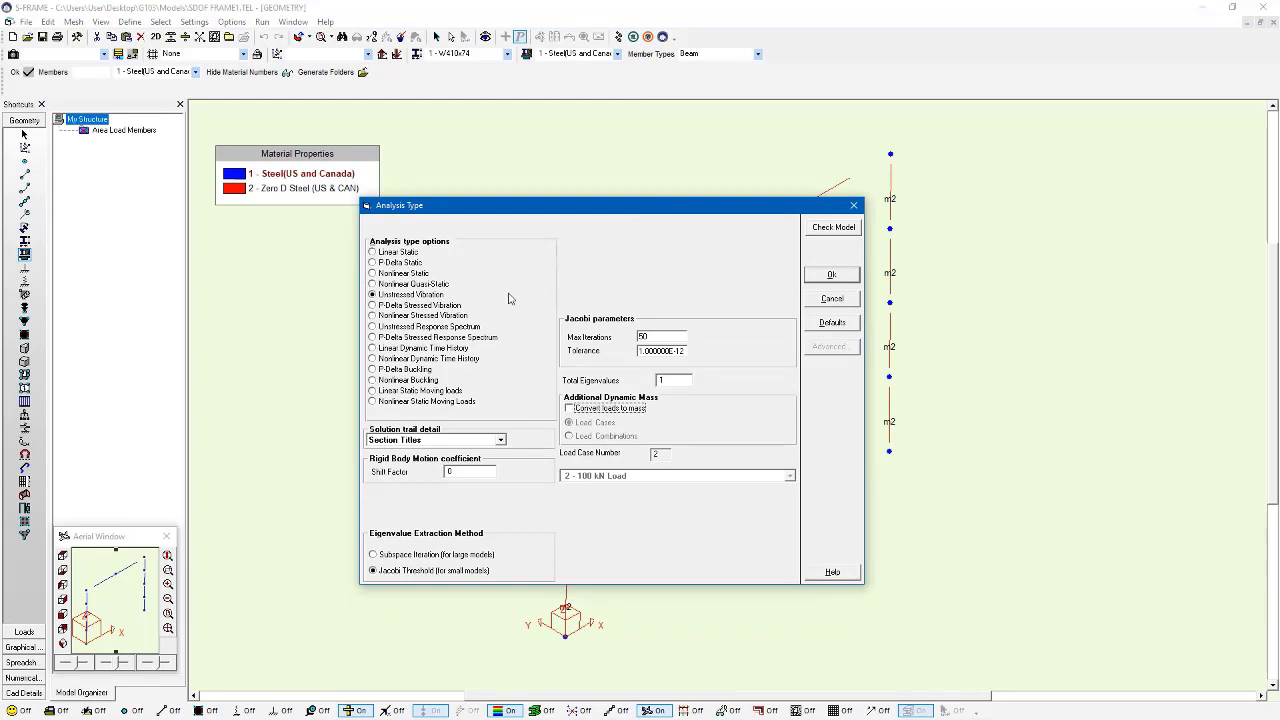
{"action": "left_click", "coordinate": [448, 306]}
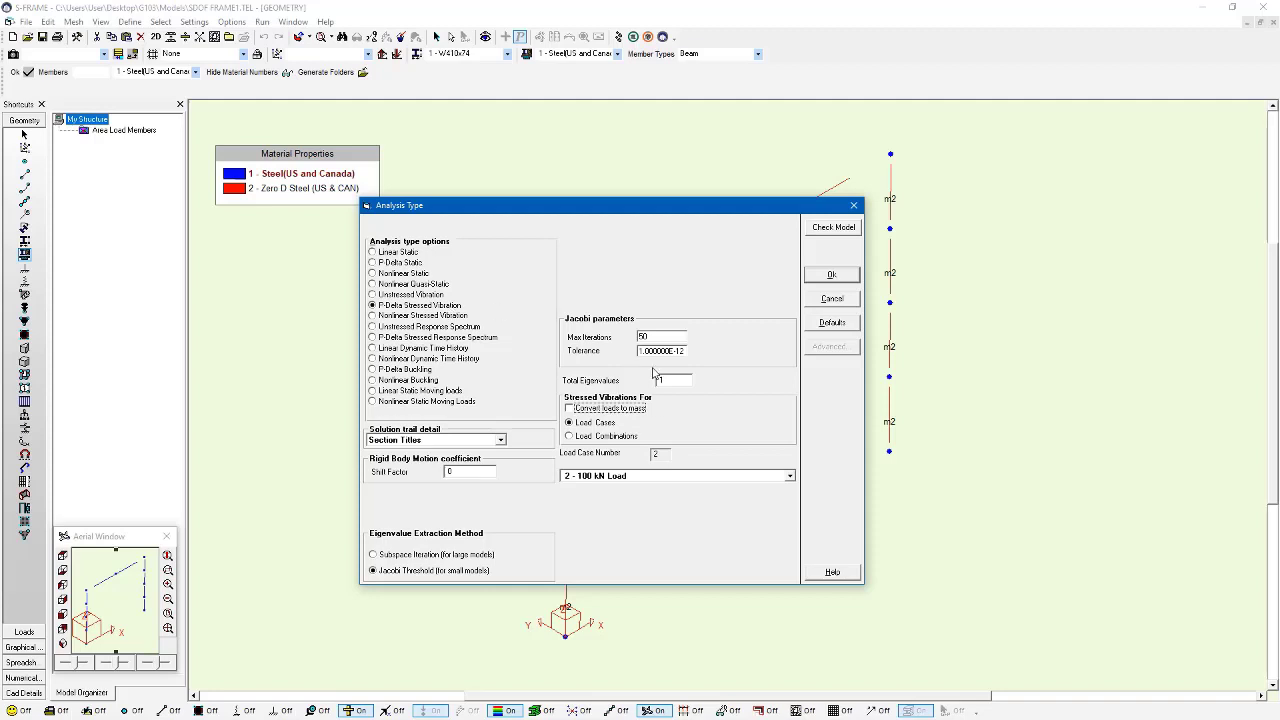
{"action": "left_click", "coordinate": [631, 476]}
{"action": "left_click", "coordinate": [627, 512]}
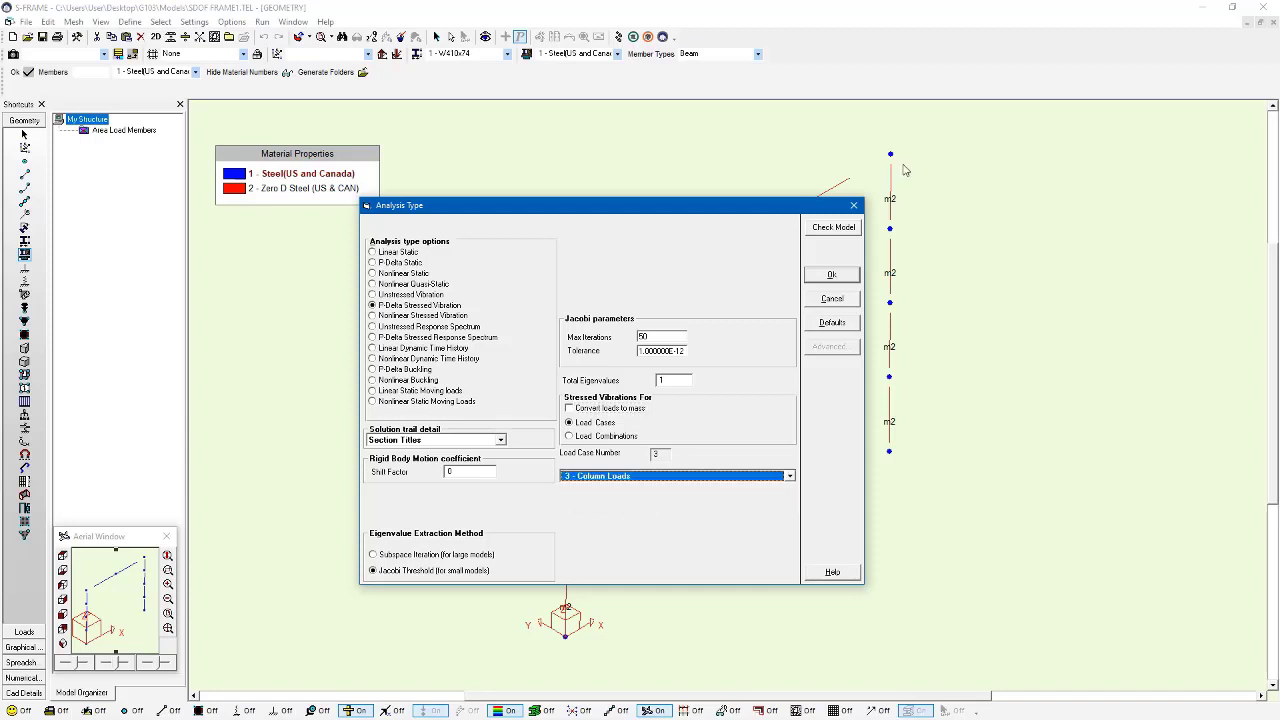
{"action": "left_click_drag", "start_coordinate": [811, 205], "coordinate": [716, 194]}
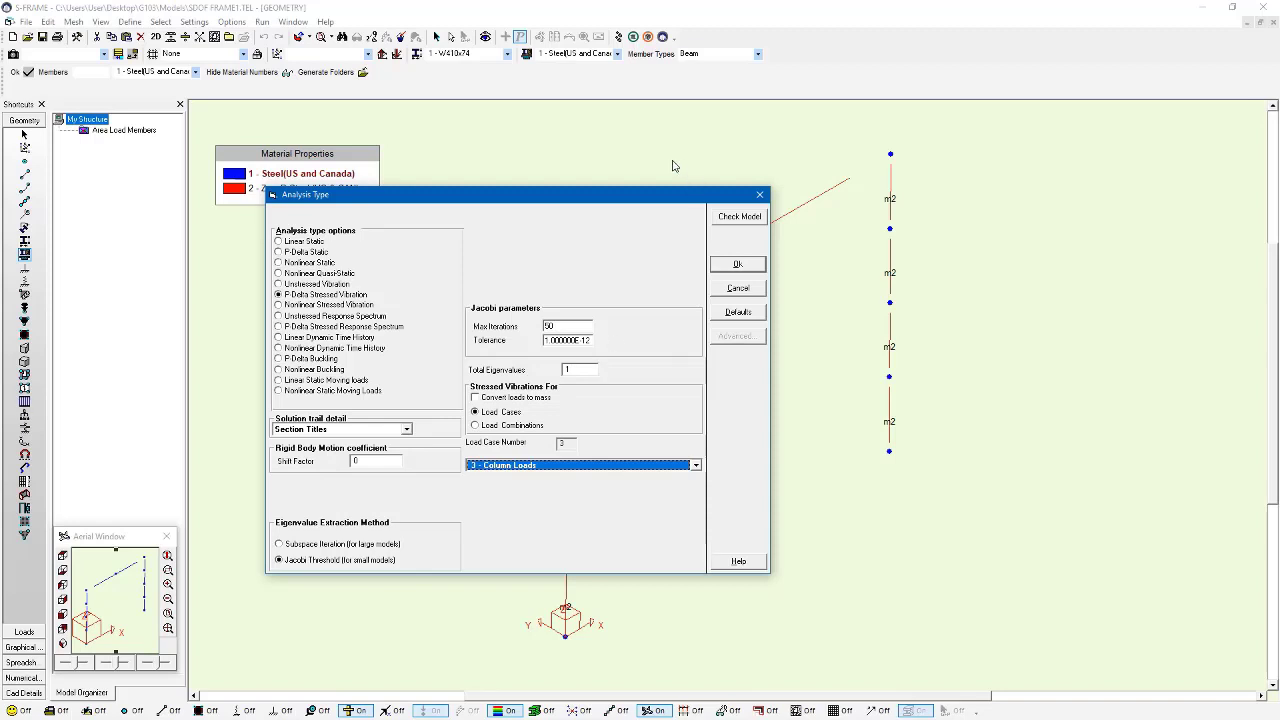
{"action": "left_click_drag", "start_coordinate": [598, 197], "coordinate": [552, 202]}
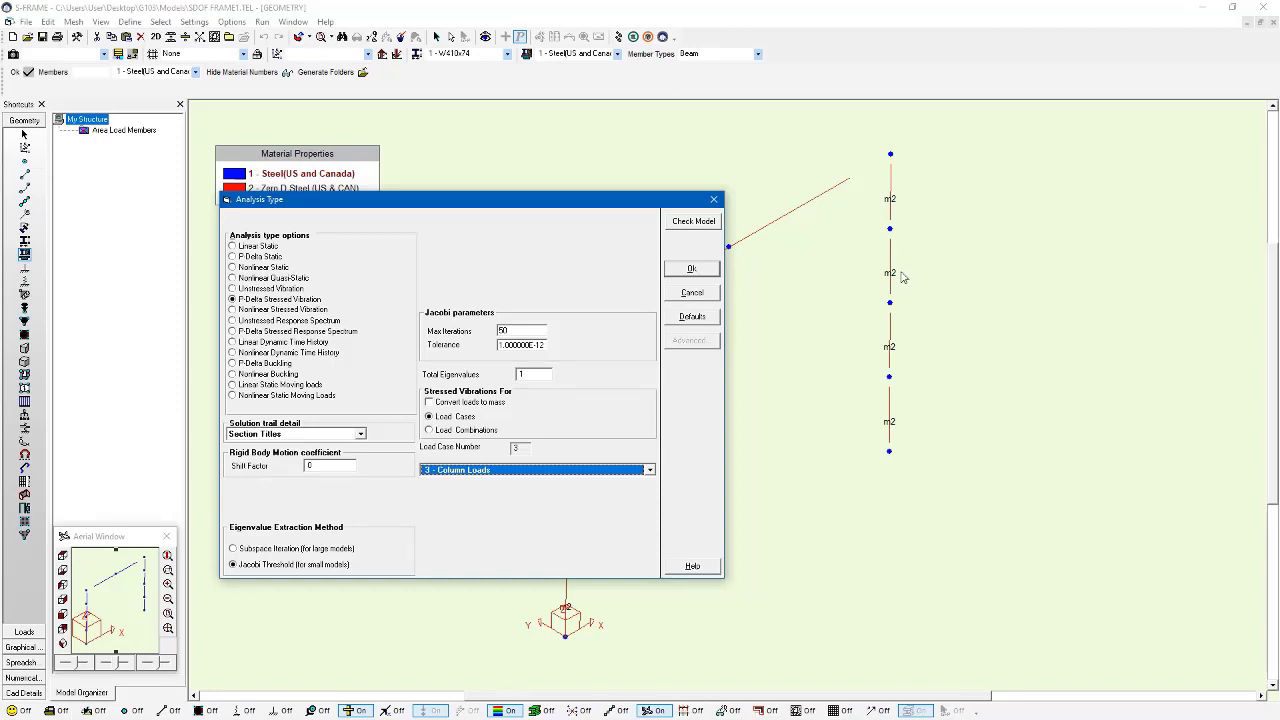
{"action": "left_click", "coordinate": [716, 270]}
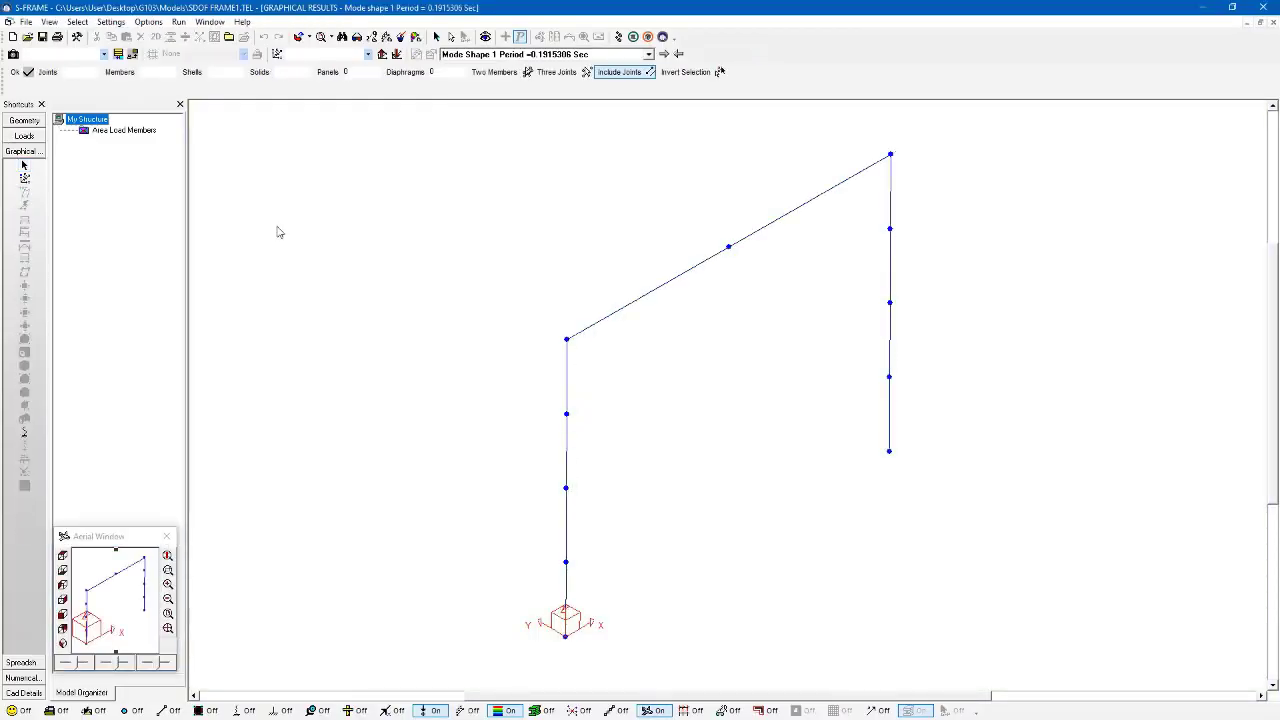
Step: Display and animate mode shape 1 from the P-Delta Stressed Vibration results
{"action": "left_click", "coordinate": [25, 432]}
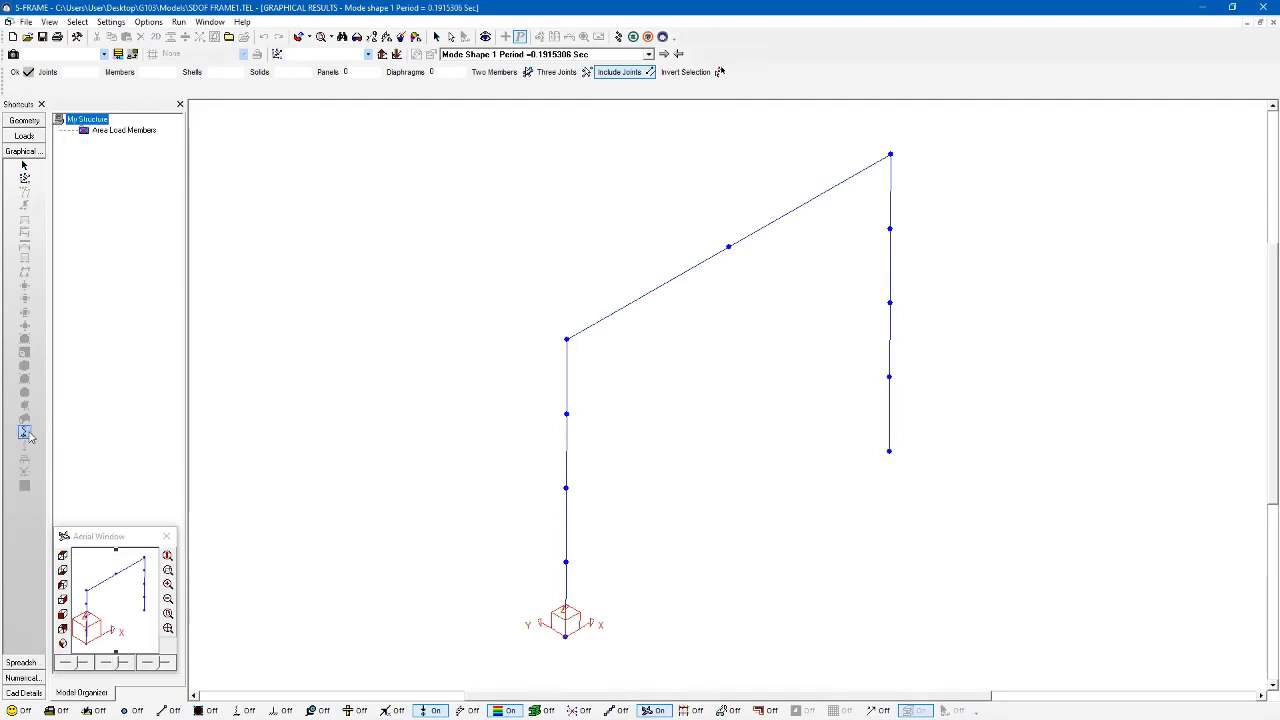
{"action": "left_click", "coordinate": [600, 56]}
{"action": "left_click", "coordinate": [520, 68]}
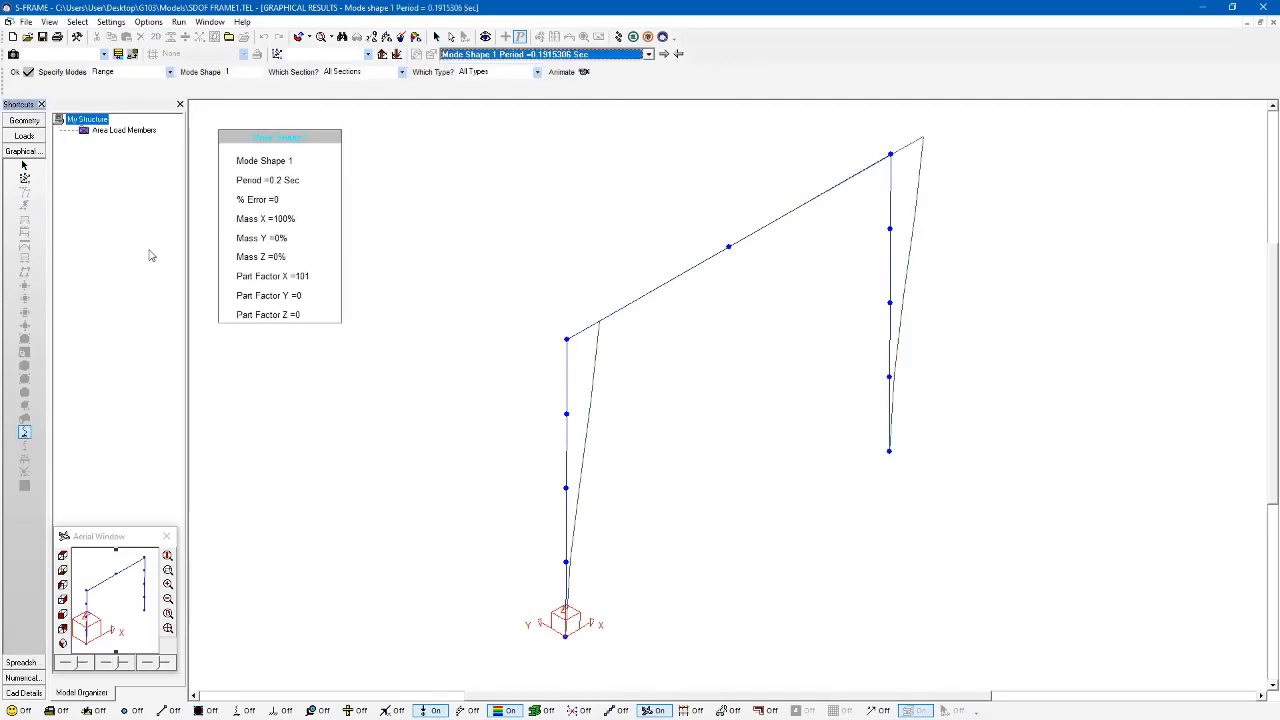
{"action": "left_click", "coordinate": [583, 72]}
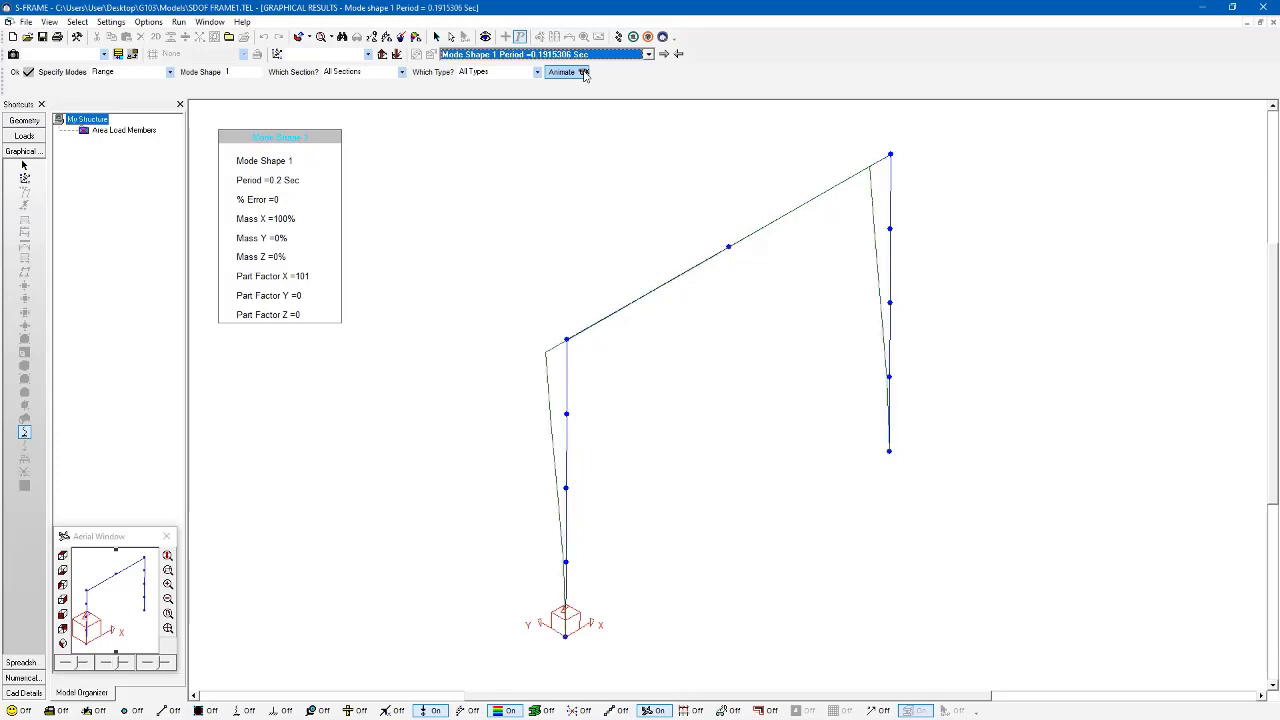
Step: Examine the frequency in hertz for eigenvalue 1 in the numerical natural frequencies results
{"action": "left_click", "coordinate": [24, 678]}
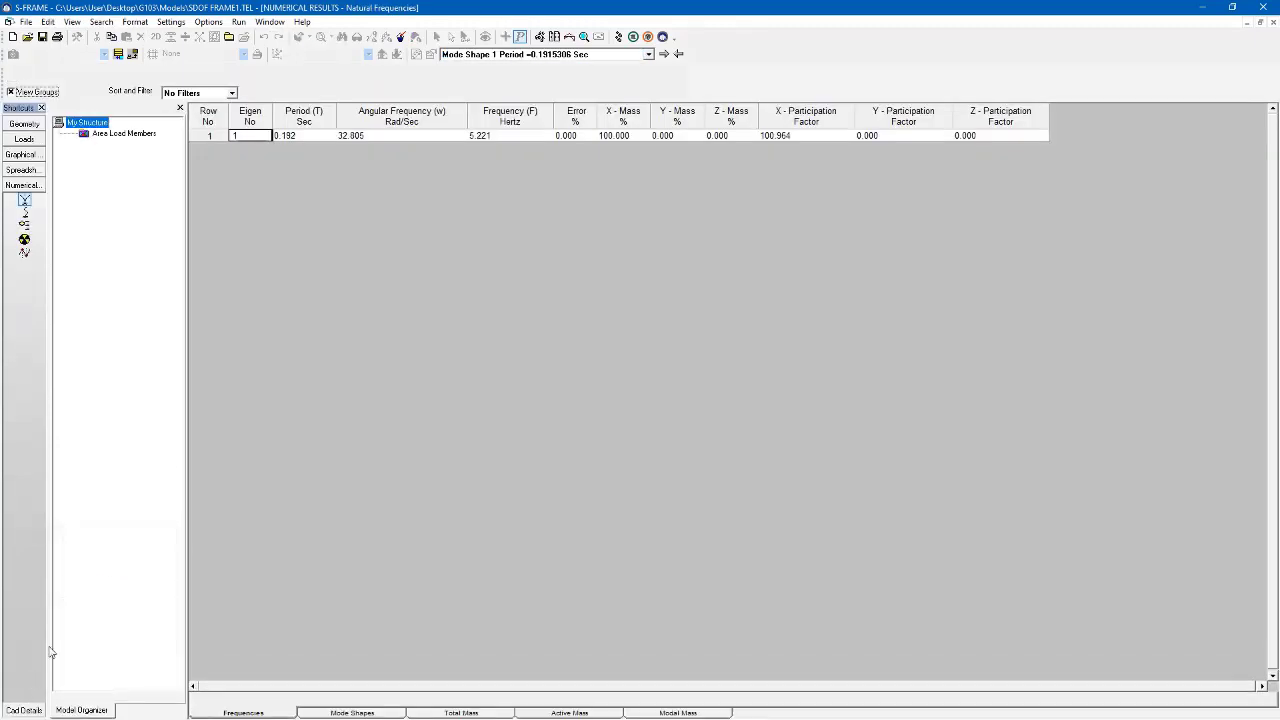
{"action": "left_click", "coordinate": [528, 135]}
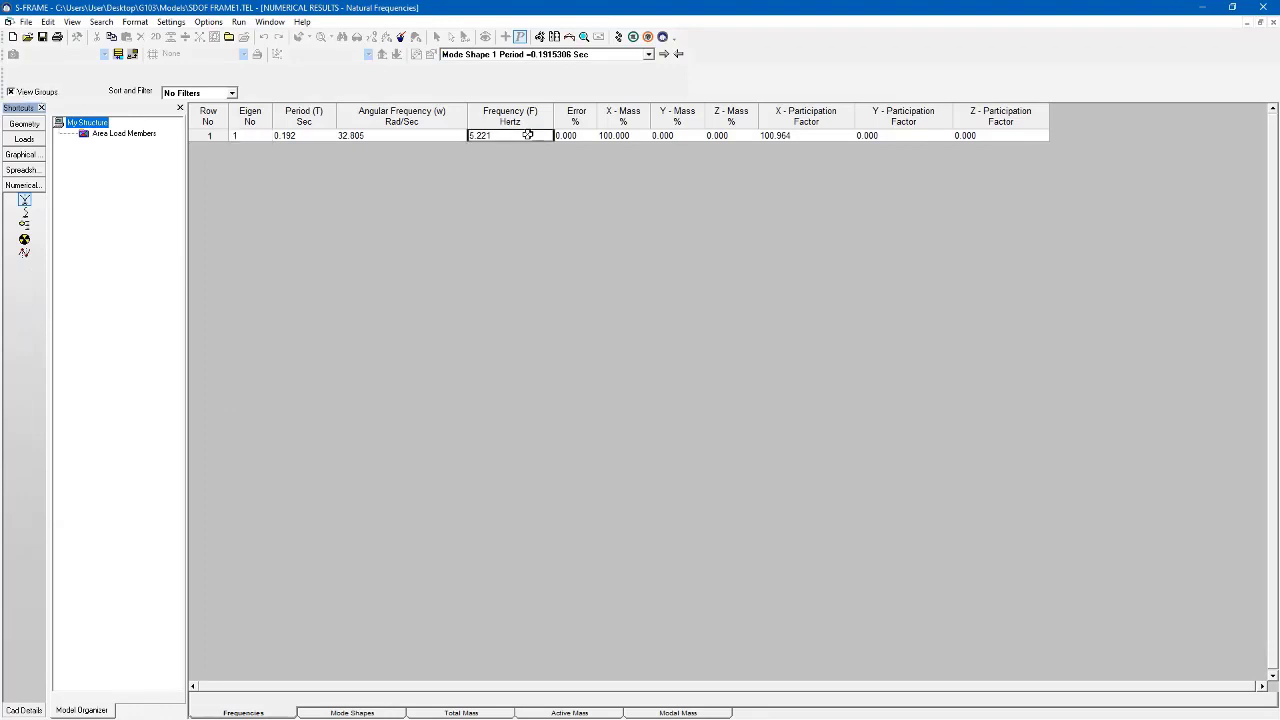